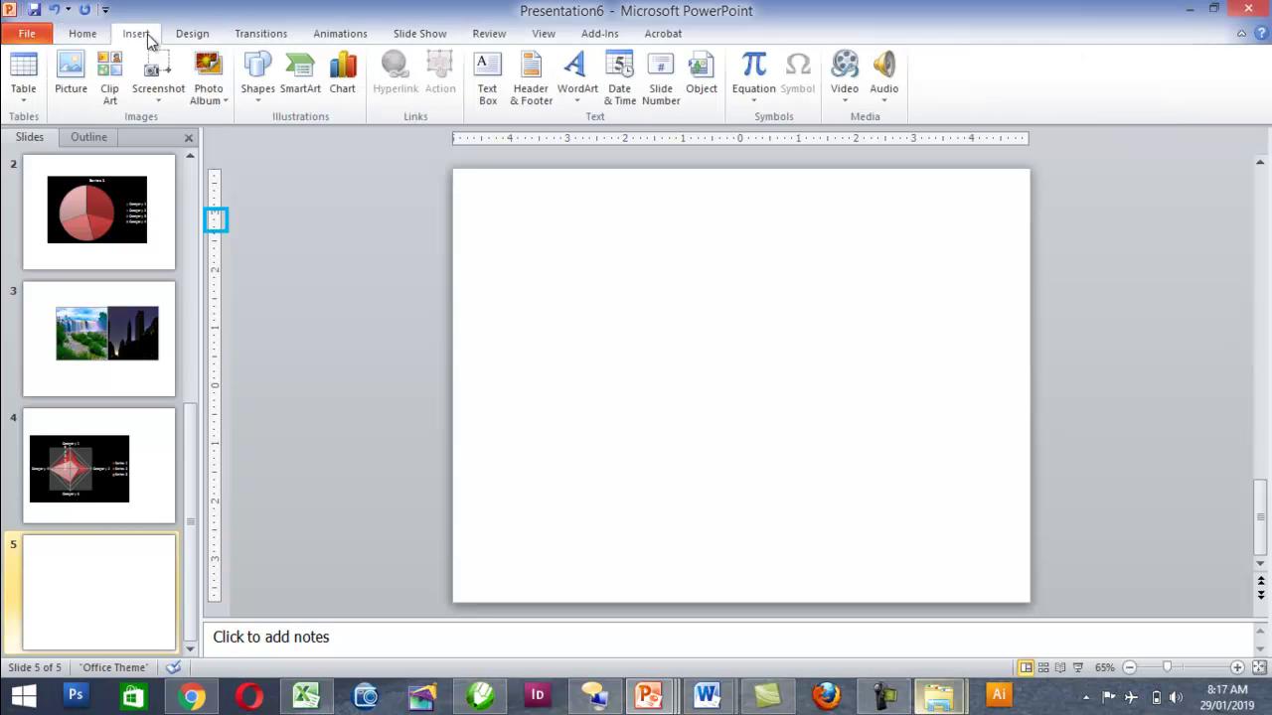
Draw a large rectangle over slide 5 and give the background a solid Purple Accent 4 Lighter 40% fill.
{"action": "left_click", "coordinate": [305, 136]}
{"action": "left_click_drag", "start_coordinate": [453, 169], "coordinate": [983, 599]}
{"action": "right_click", "coordinate": [1000, 299]}
{"action": "left_click", "coordinate": [1070, 508]}
{"action": "left_click", "coordinate": [542, 229]}
{"action": "left_click", "coordinate": [541, 210]}
{"action": "left_click", "coordinate": [541, 192]}
{"action": "left_click", "coordinate": [620, 305]}
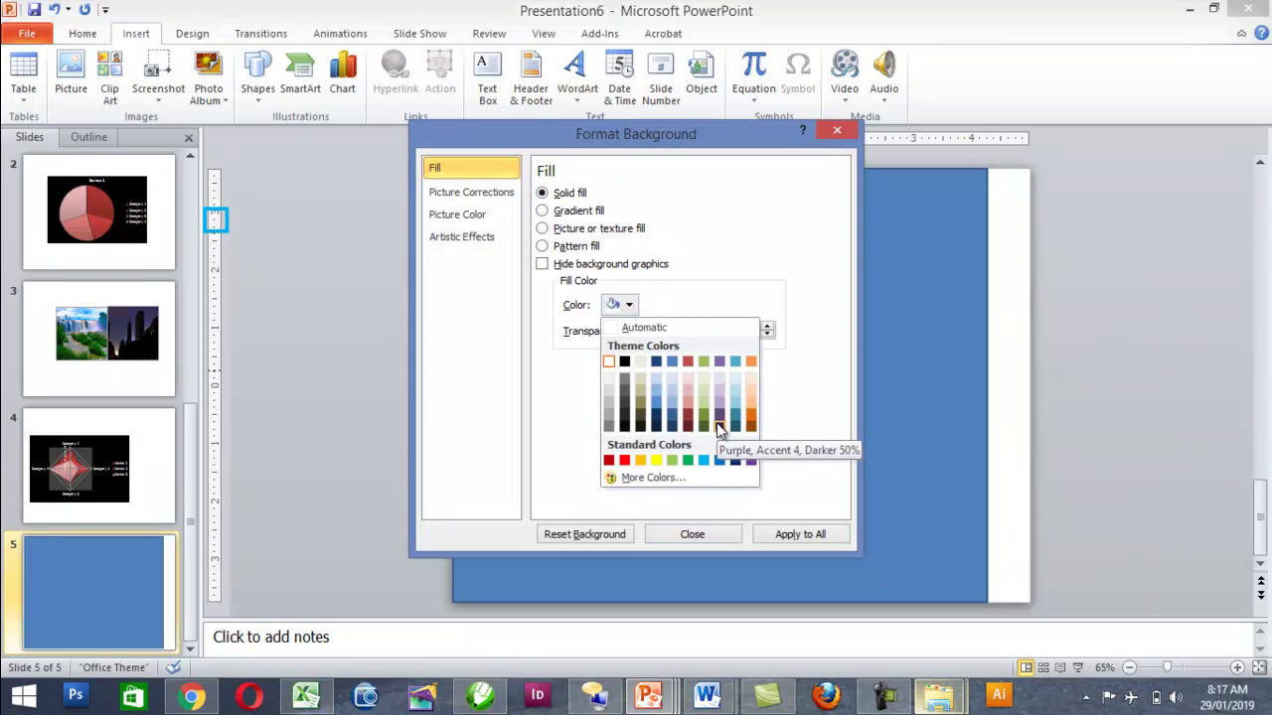
{"action": "left_click", "coordinate": [719, 402]}
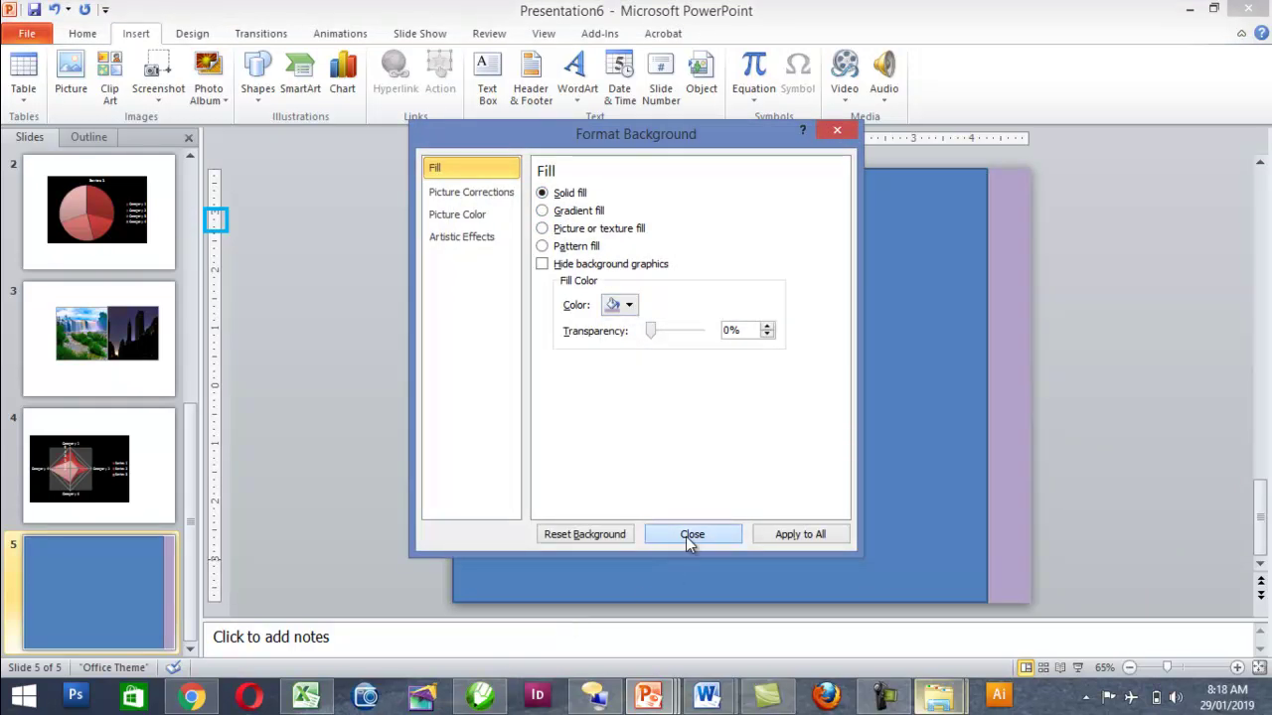
{"action": "left_click", "coordinate": [692, 534]}
Refill the large rectangle with a light olive colour and nudge it slightly left.
{"action": "right_click", "coordinate": [754, 290]}
{"action": "left_click", "coordinate": [795, 589]}
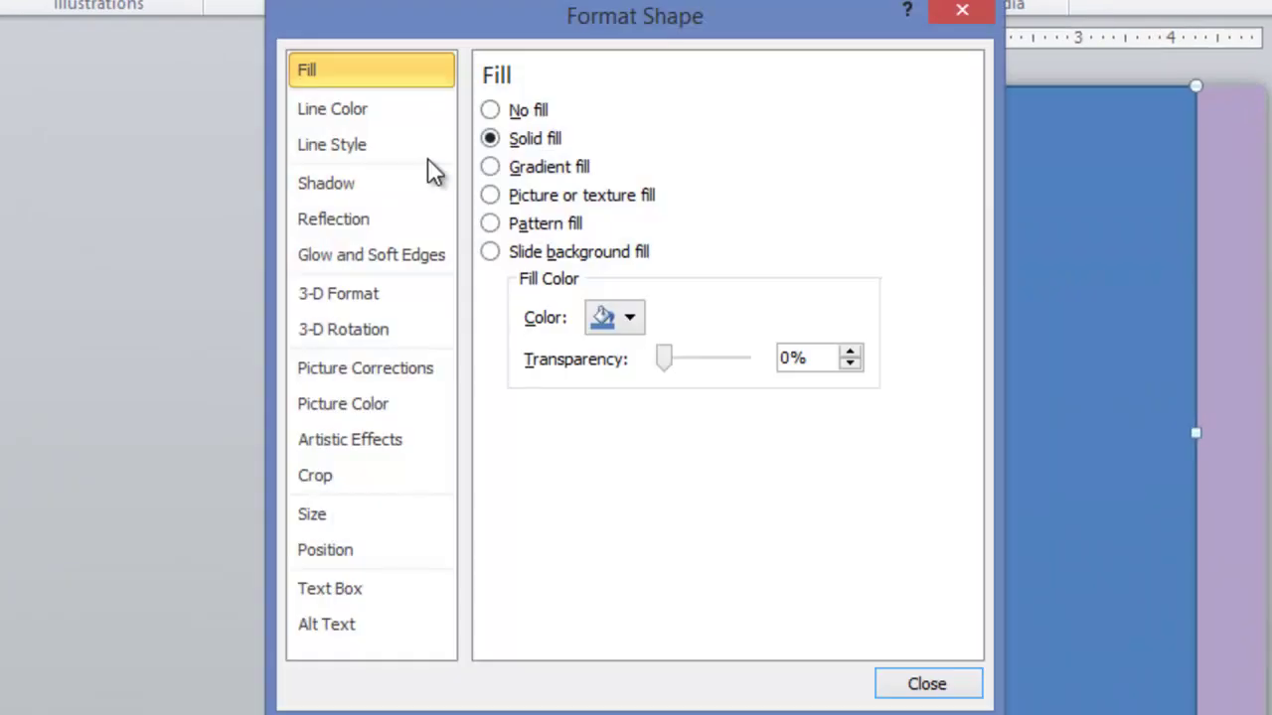
{"action": "left_click", "coordinate": [630, 318]}
{"action": "left_click", "coordinate": [651, 469]}
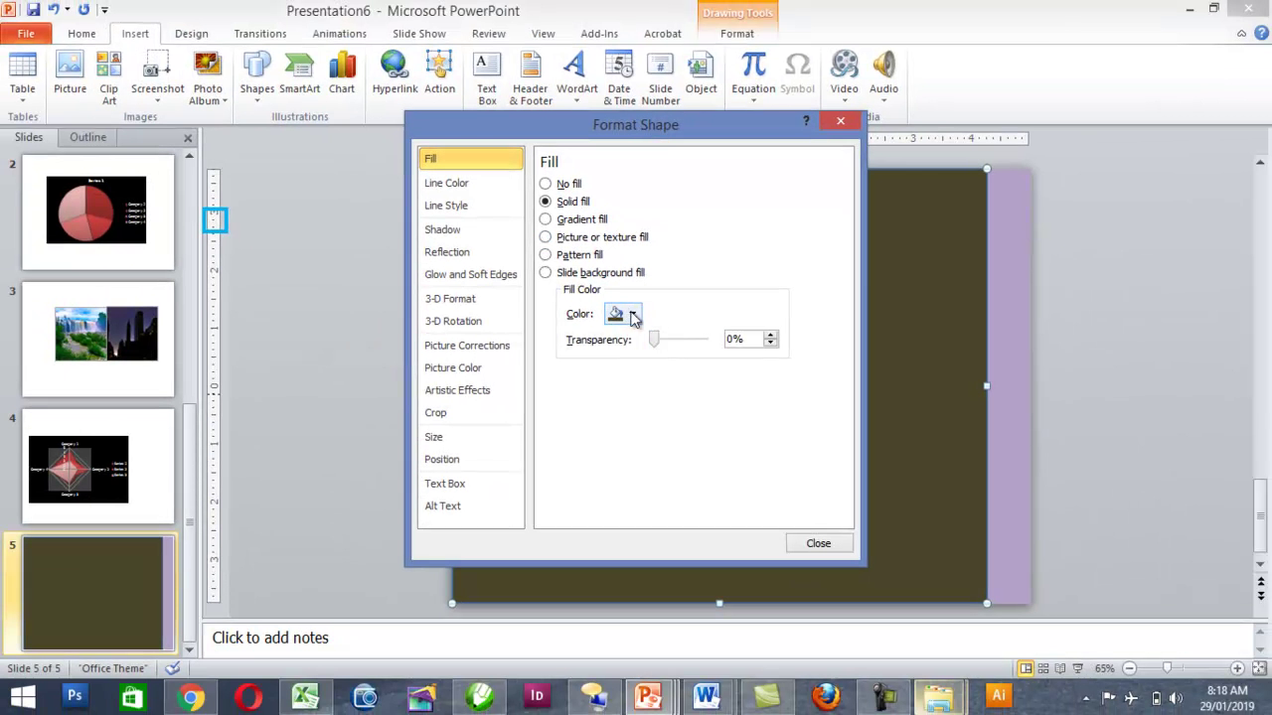
{"action": "left_click", "coordinate": [633, 316]}
{"action": "left_click", "coordinate": [643, 395]}
{"action": "left_click", "coordinate": [818, 544]}
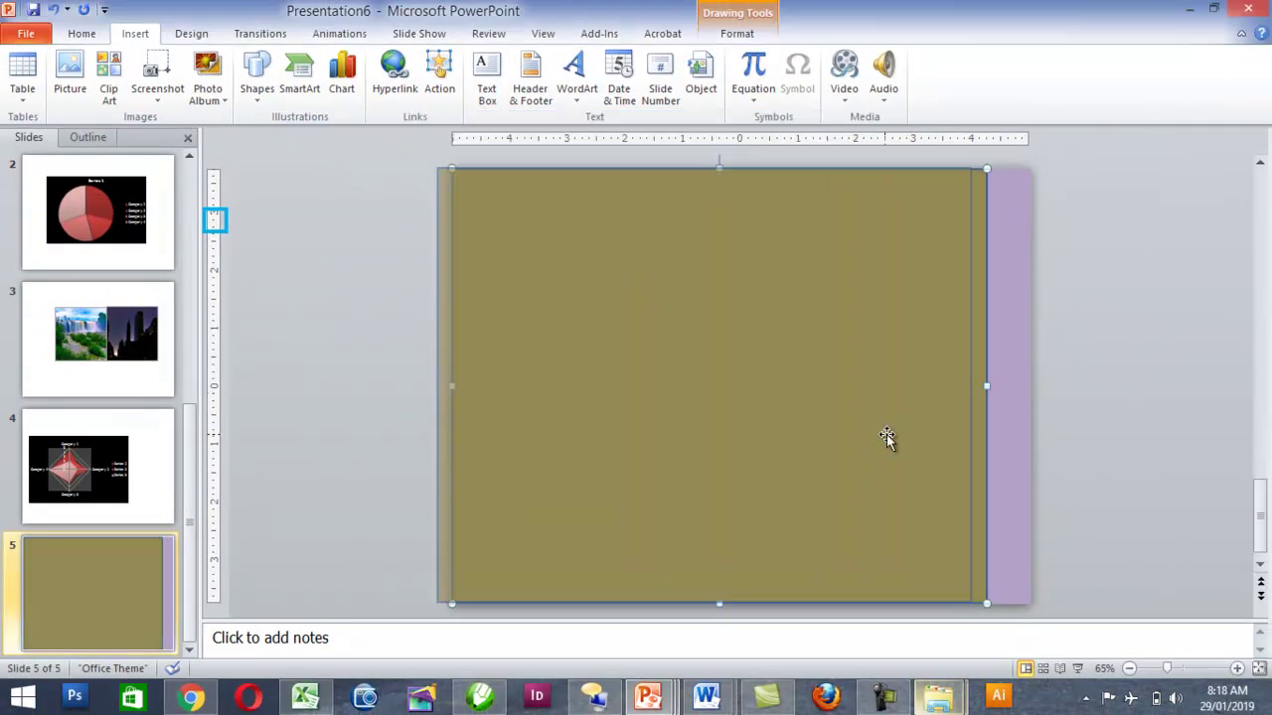
{"action": "left_click_drag", "start_coordinate": [885, 434], "coordinate": [870, 434]}
Duplicate the olive rectangle and shrink the copy into a small square on its right edge.
{"action": "key", "text": "ctrl+d"}
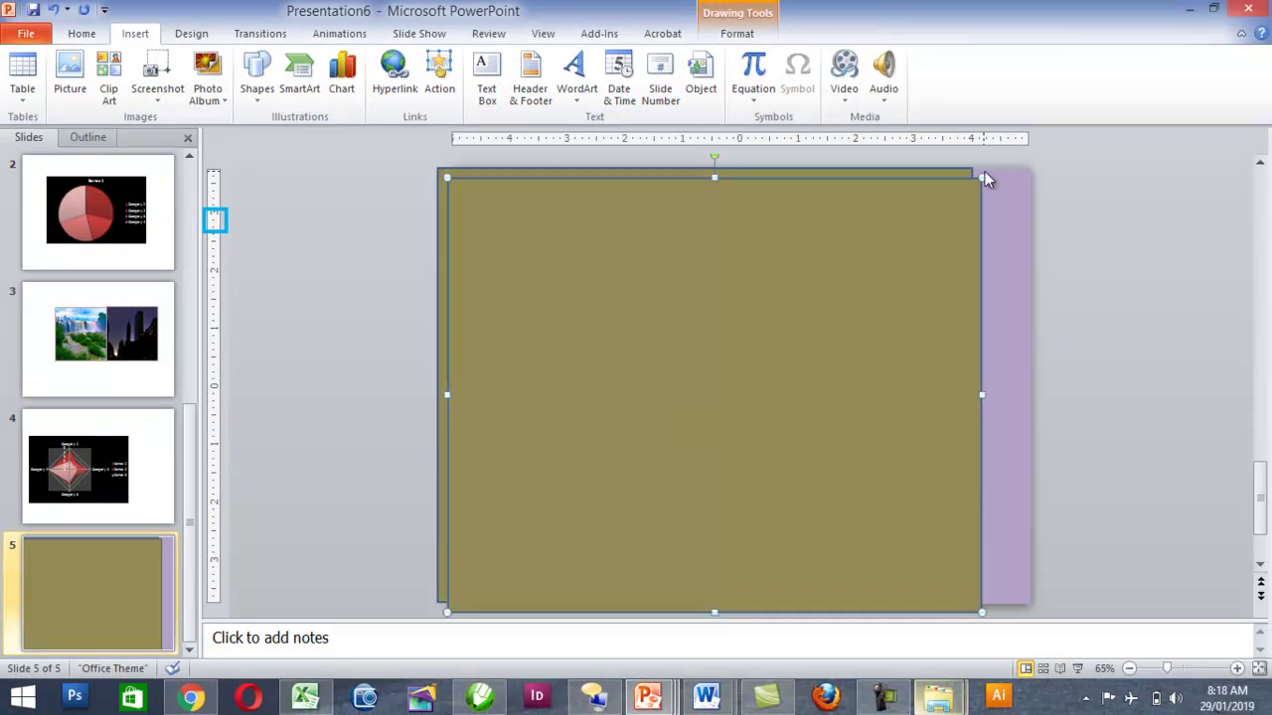
{"action": "left_click_drag", "start_coordinate": [837, 282], "coordinate": [585, 545]}
{"action": "left_click_drag", "start_coordinate": [494, 588], "coordinate": [787, 444]}
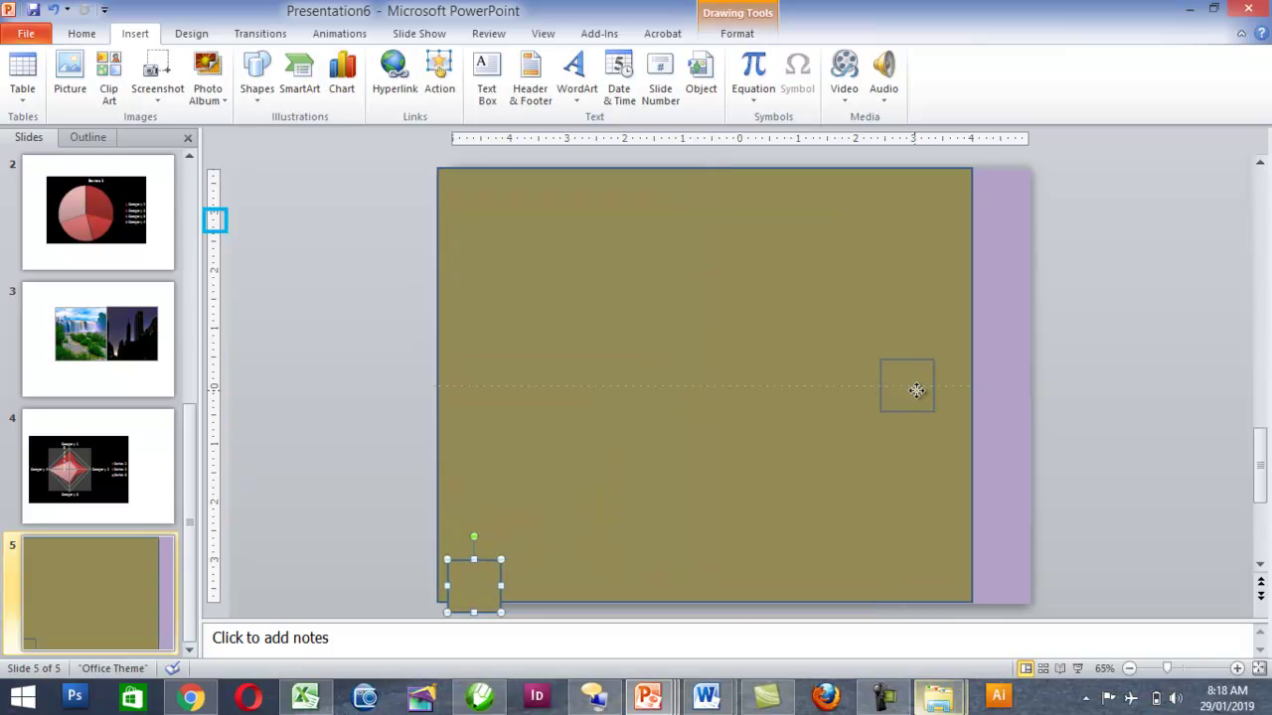
{"action": "left_click_drag", "start_coordinate": [1002, 367], "coordinate": [1010, 366]}
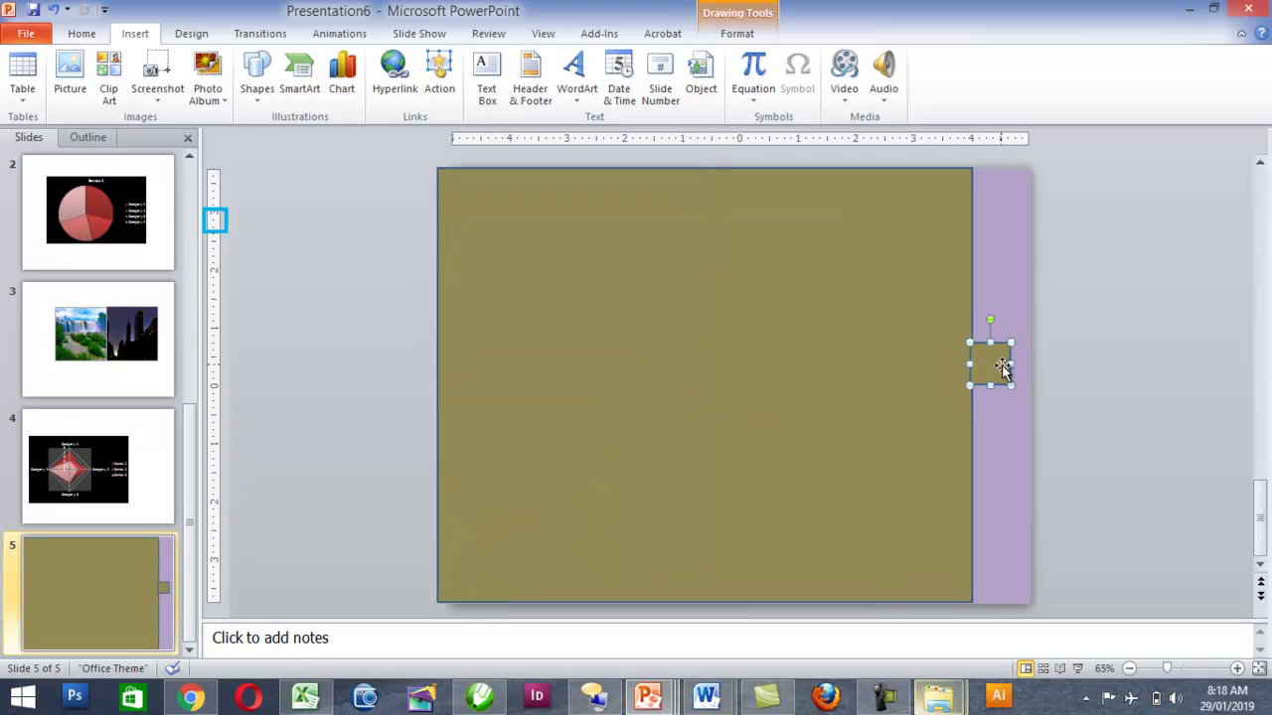
Group the small square with the big olive rectangle.
{"action": "left_click", "coordinate": [940, 375], "text": "shift"}
{"action": "left_click", "coordinate": [741, 34]}
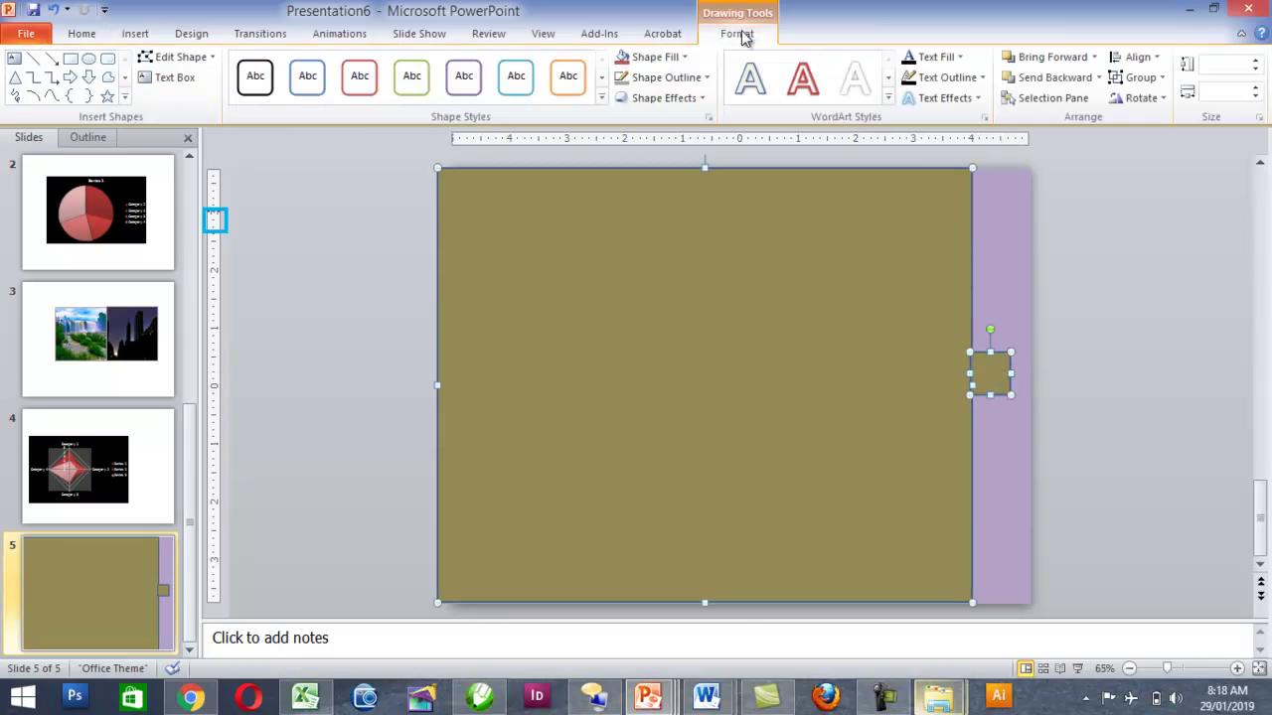
{"action": "left_click", "coordinate": [1138, 78]}
{"action": "left_click", "coordinate": [1153, 102]}
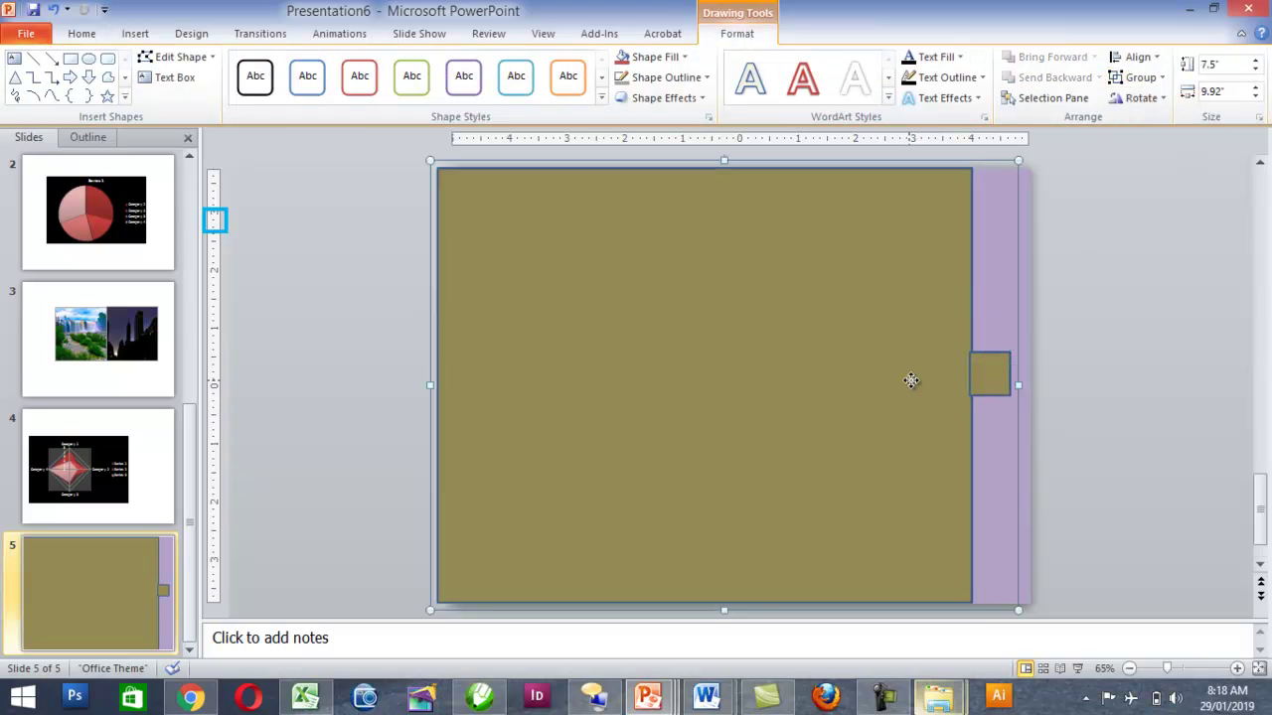
Remove the outlines from both shapes and Ctrl-drag a copy of the panel further left.
{"action": "left_click", "coordinate": [985, 374]}
{"action": "left_click", "coordinate": [659, 571]}
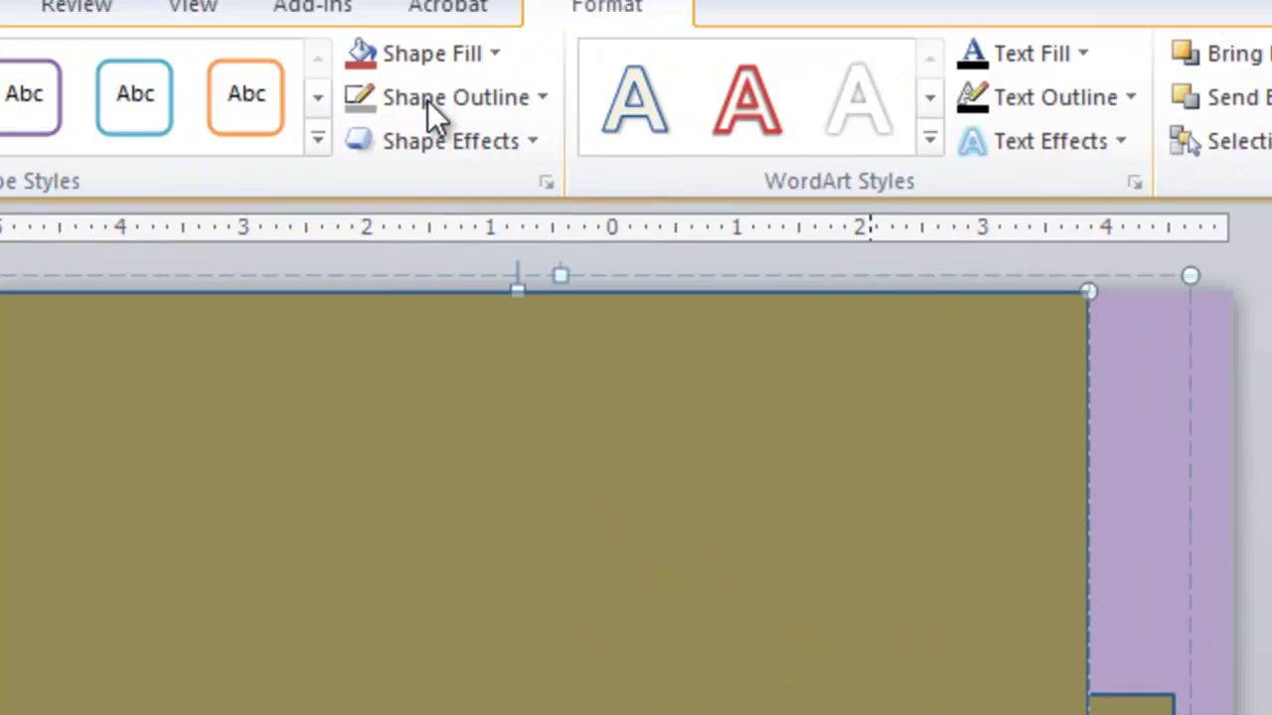
{"action": "left_click", "coordinate": [428, 111]}
{"action": "left_click", "coordinate": [522, 486]}
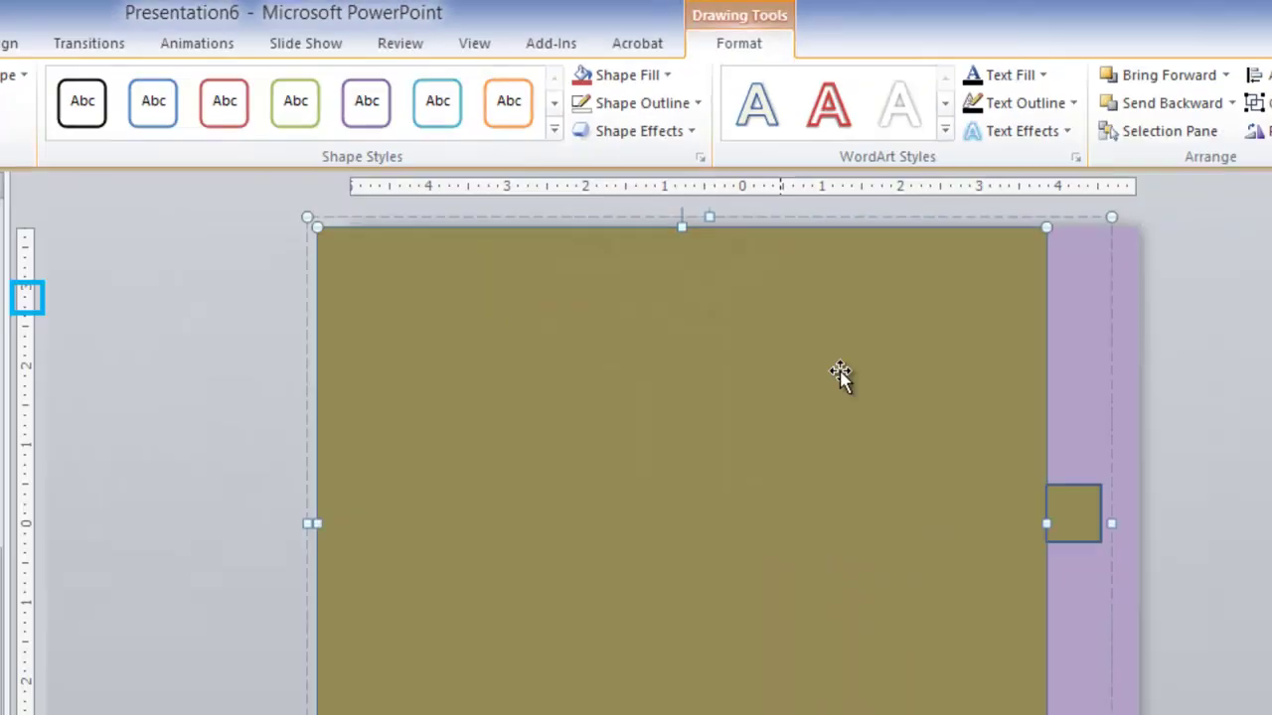
{"action": "left_click", "coordinate": [982, 377]}
{"action": "left_click", "coordinate": [686, 77]}
{"action": "left_click", "coordinate": [662, 230]}
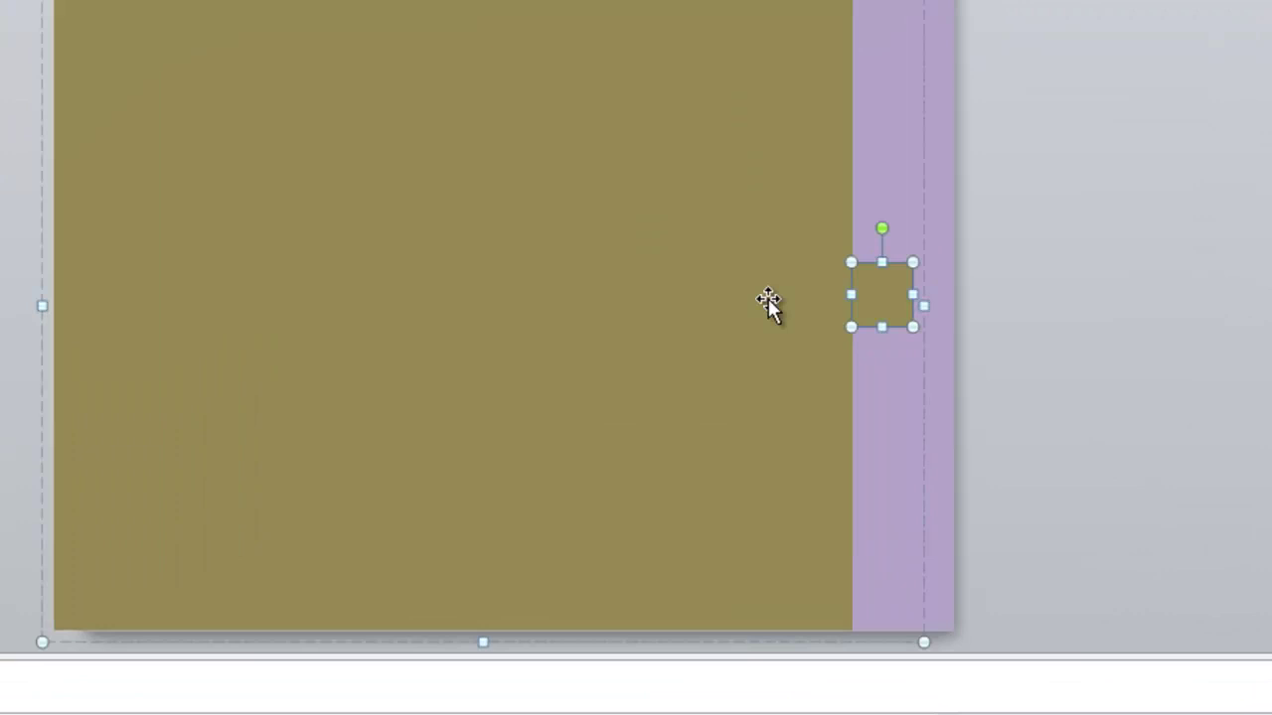
{"action": "left_click", "coordinate": [781, 371]}
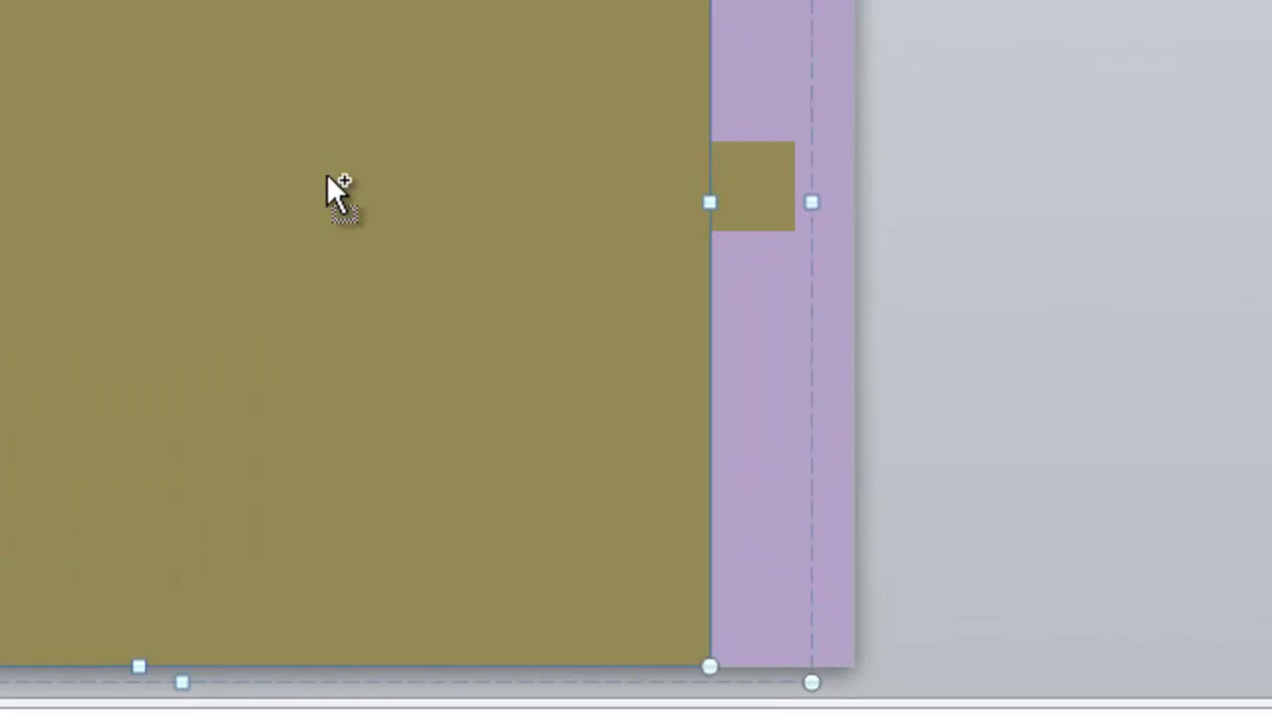
{"action": "left_click_drag", "start_coordinate": [326, 173], "coordinate": [130, 171]}
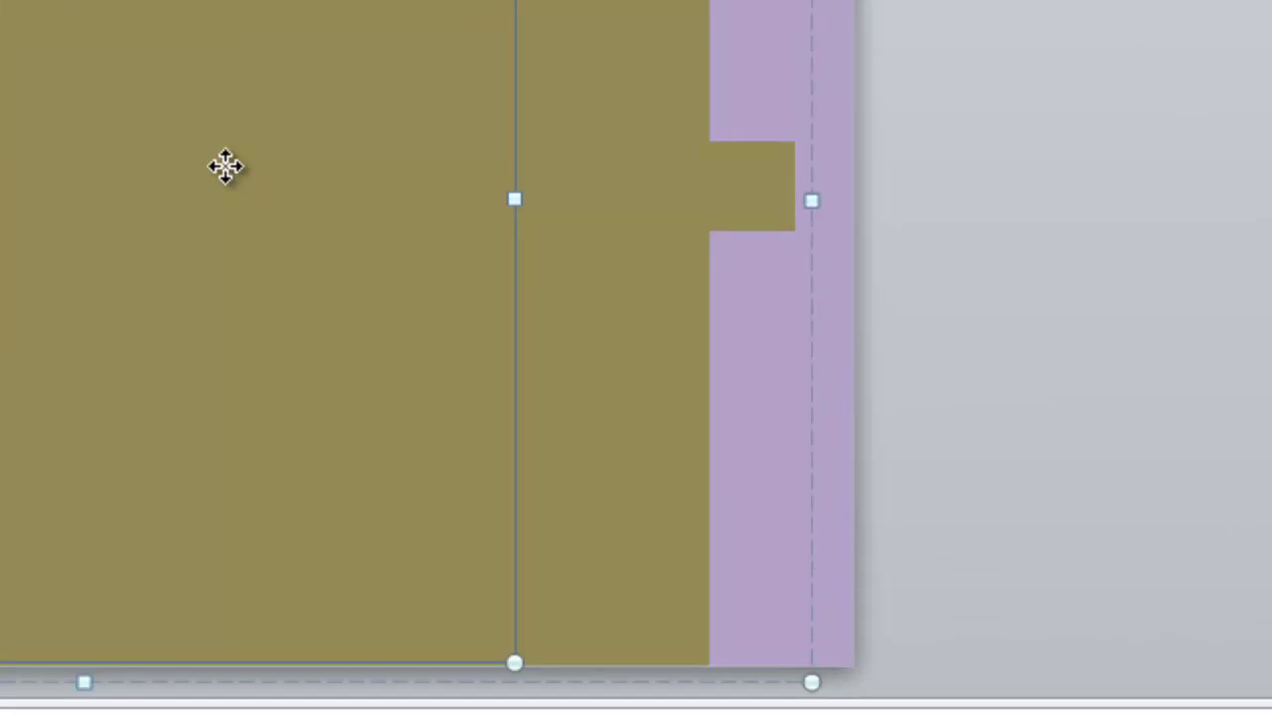
Fill the copied panel pink and add a pink duplicate square tab over the olive strip.
{"action": "right_click", "coordinate": [771, 344]}
{"action": "left_click", "coordinate": [650, 57]}
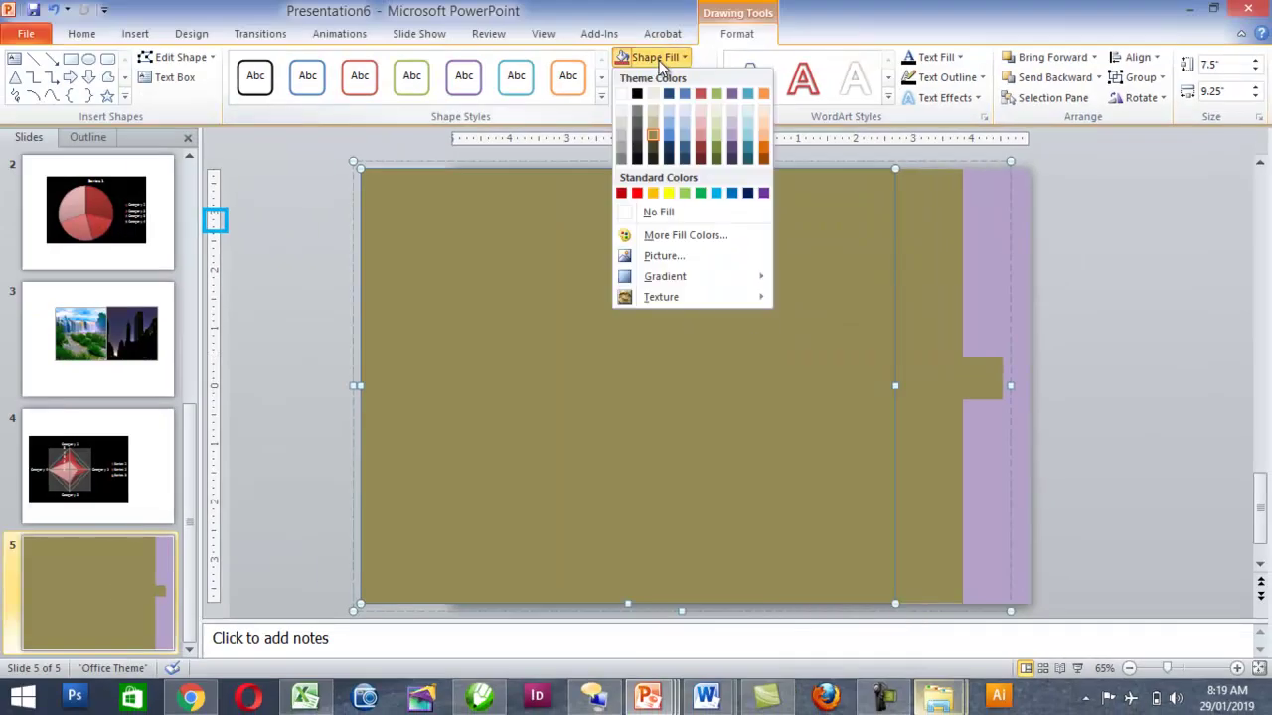
{"action": "left_click", "coordinate": [698, 130]}
{"action": "left_click", "coordinate": [990, 382]}
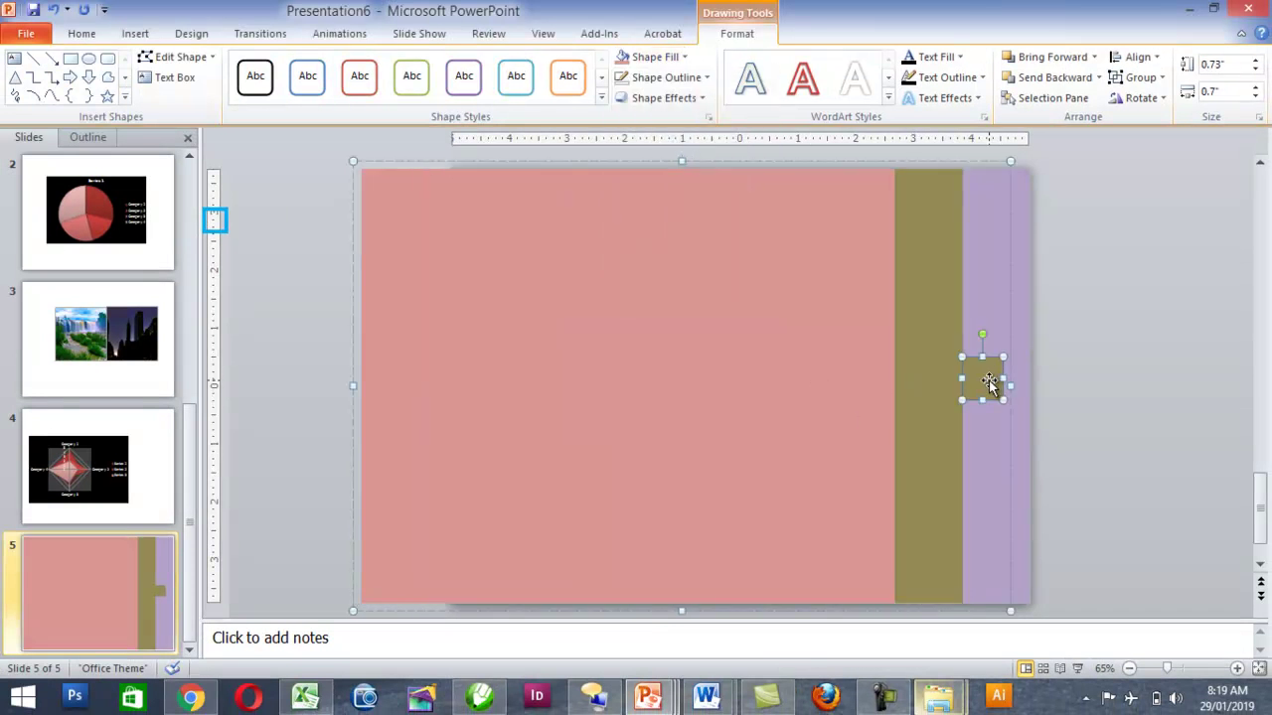
{"action": "key", "text": "ctrl+d"}
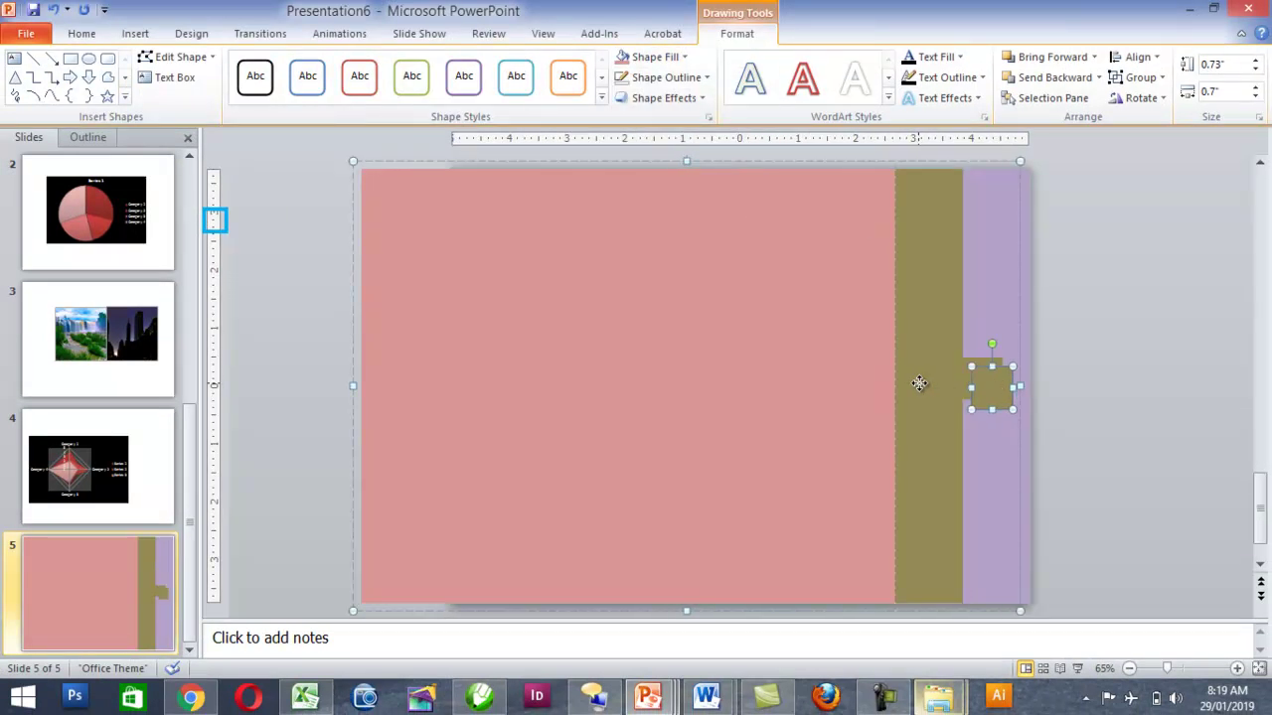
{"action": "left_click_drag", "start_coordinate": [919, 383], "coordinate": [920, 388]}
{"action": "left_click", "coordinate": [656, 57]}
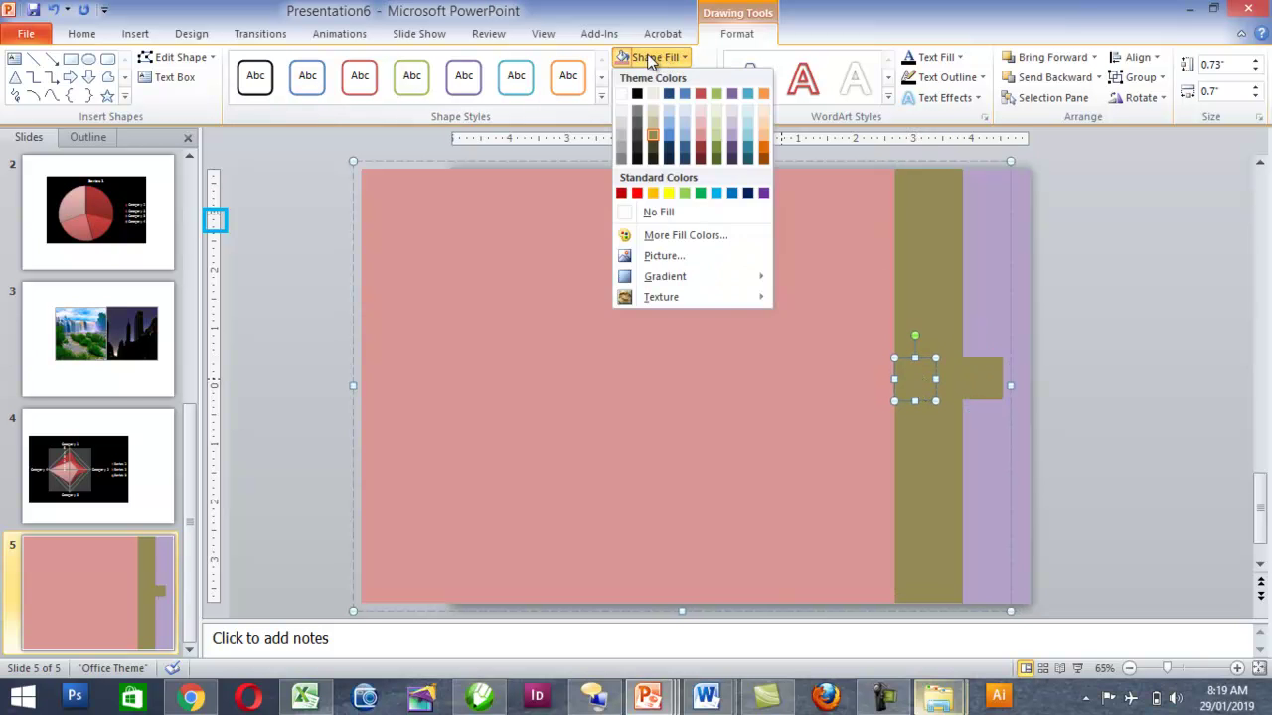
{"action": "left_click", "coordinate": [699, 130]}
Regroup and reselect the pink shapes, then ungroup them to isolate the small pink square.
{"action": "left_click", "coordinate": [891, 353], "text": "shift"}
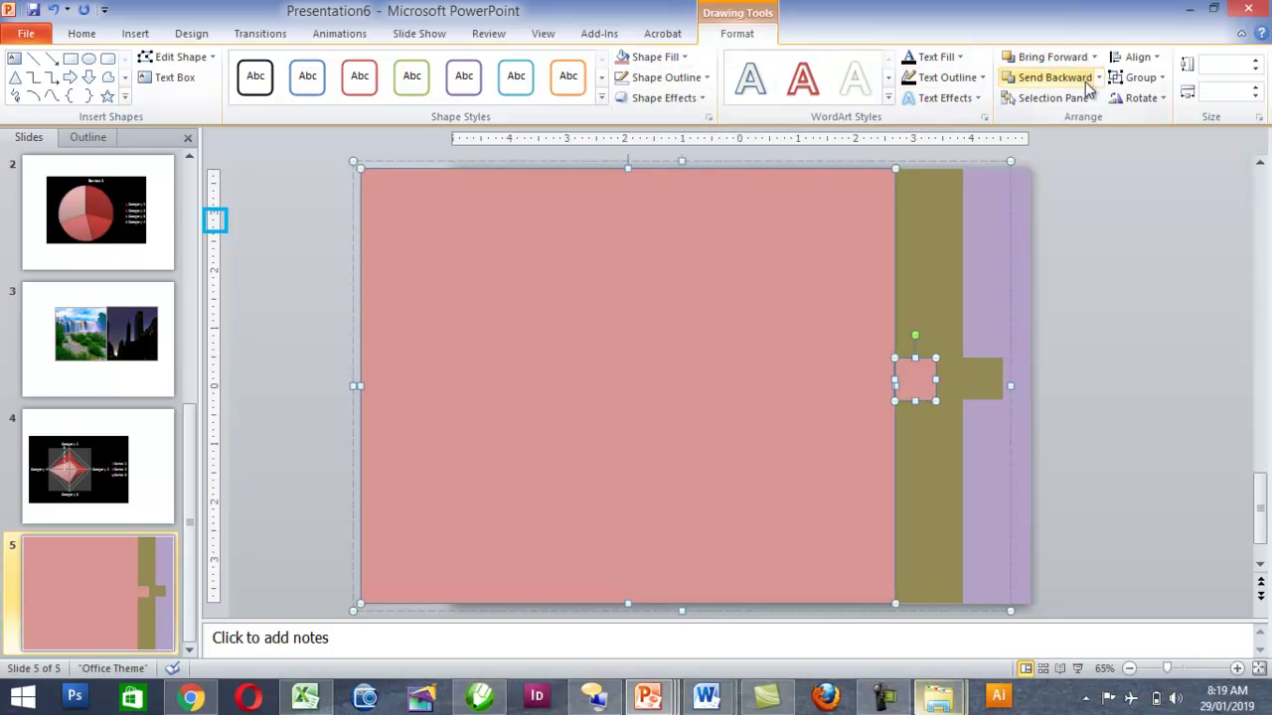
{"action": "left_click", "coordinate": [1140, 77]}
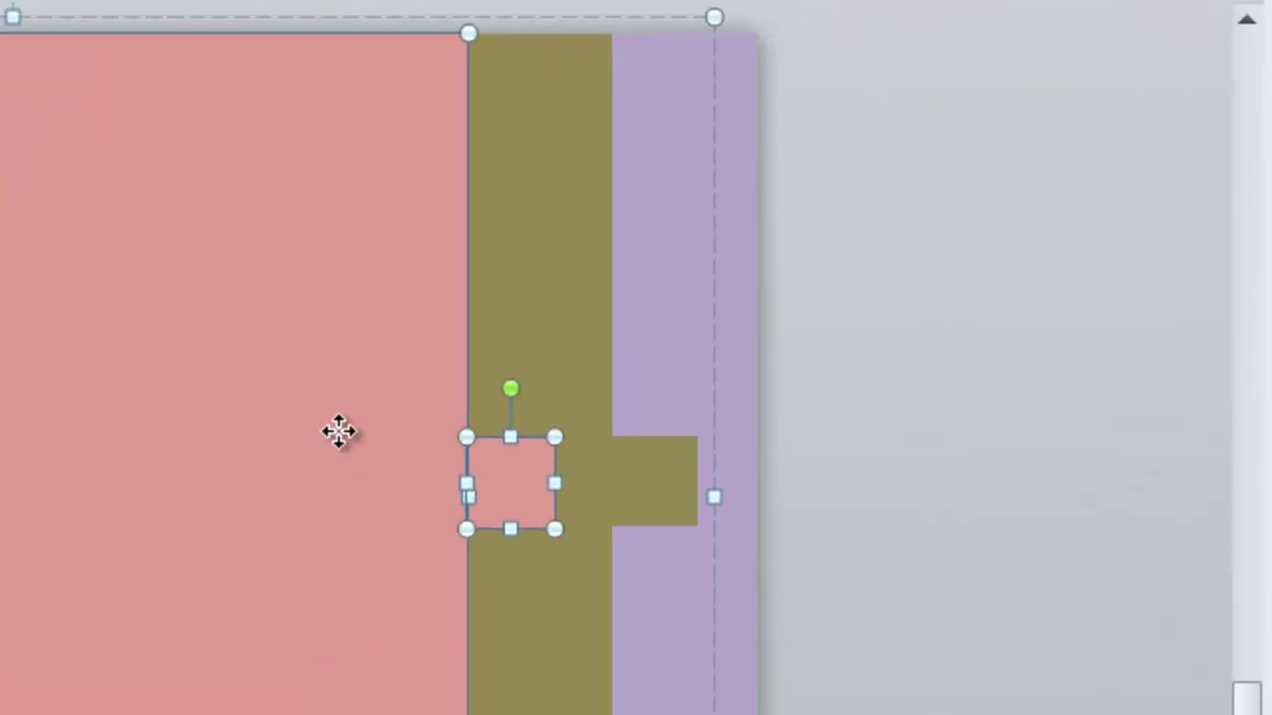
{"action": "left_click", "coordinate": [1004, 418]}
{"action": "left_click", "coordinate": [186, 542]}
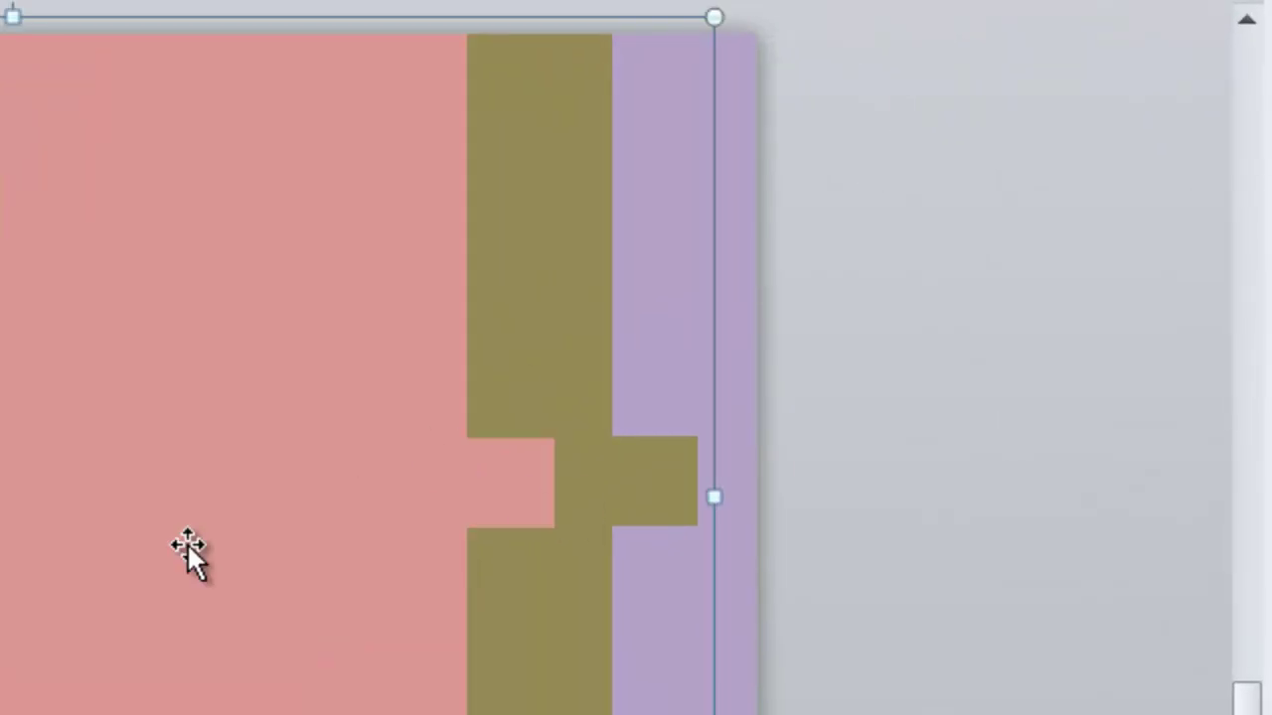
{"action": "left_click", "coordinate": [241, 541]}
{"action": "left_click", "coordinate": [1129, 347]}
{"action": "left_click", "coordinate": [588, 387]}
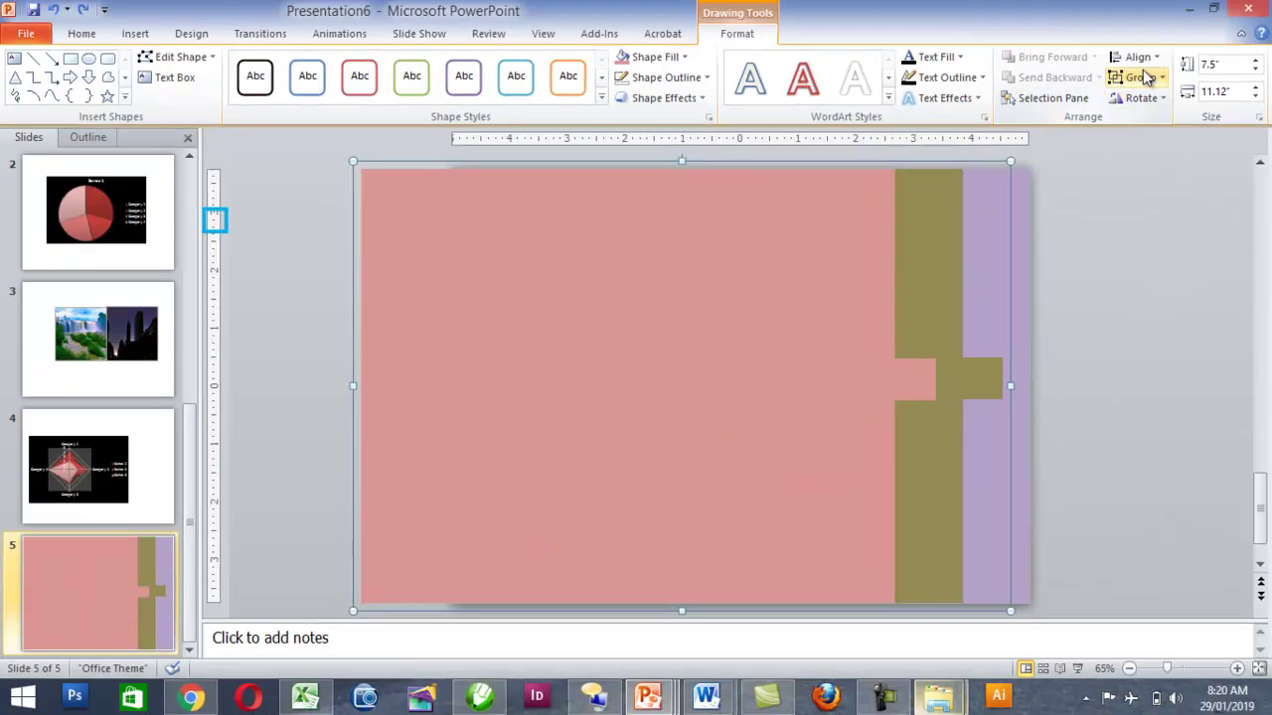
{"action": "left_click", "coordinate": [1122, 71]}
{"action": "left_click", "coordinate": [1143, 143]}
{"action": "left_click", "coordinate": [936, 386]}
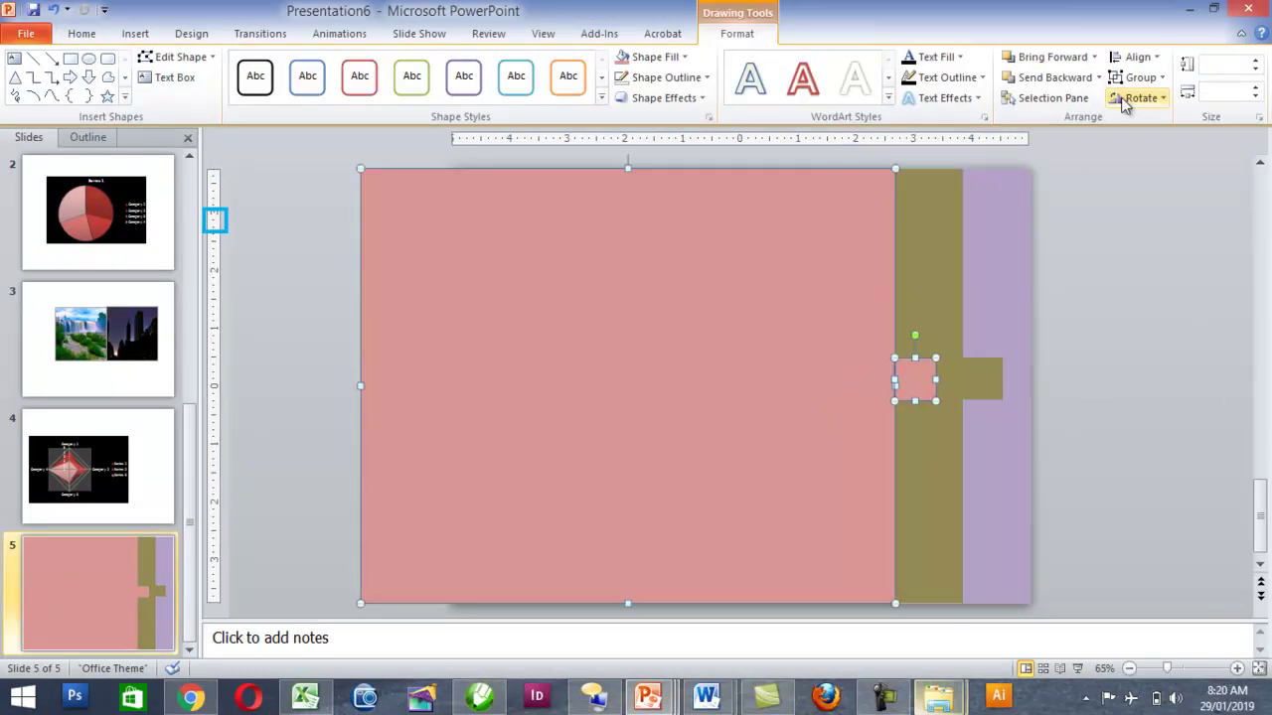
{"action": "left_click", "coordinate": [1135, 93]}
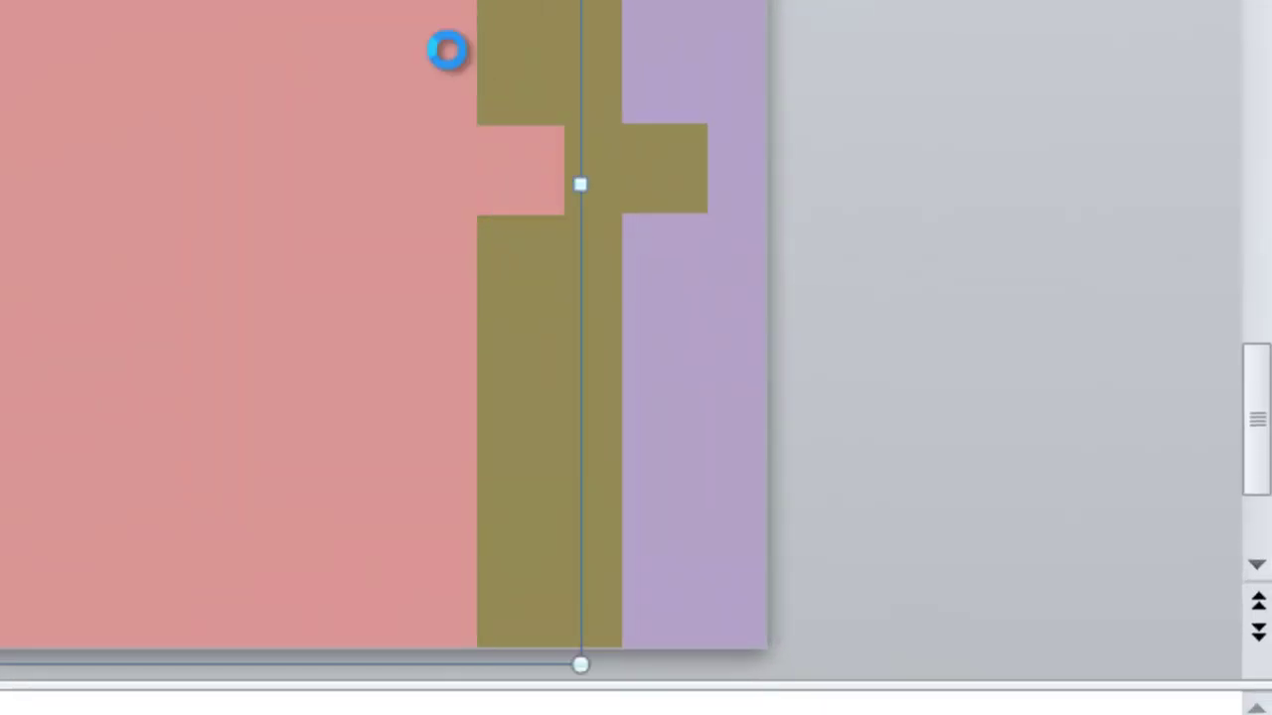
Move the selected piece to the slide's left and fill the new left panel light green.
{"action": "left_click_drag", "start_coordinate": [447, 50], "coordinate": [127, 156]}
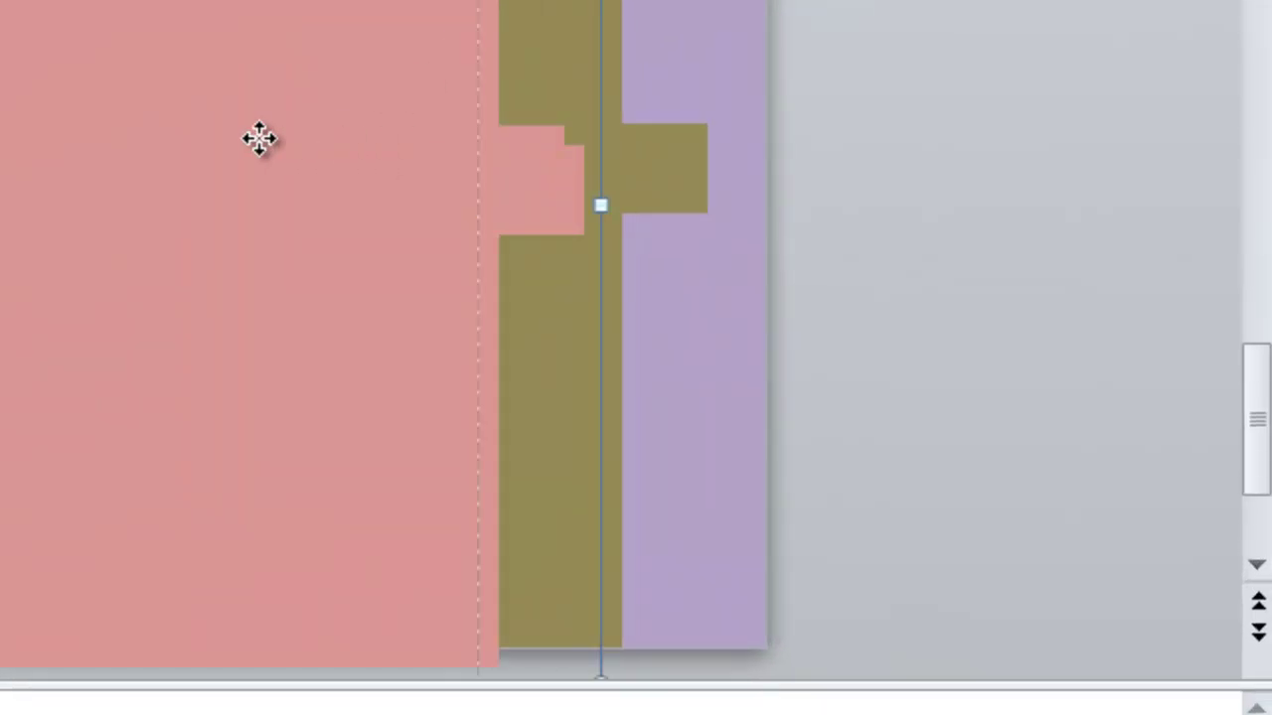
{"action": "left_click", "coordinate": [114, 123]}
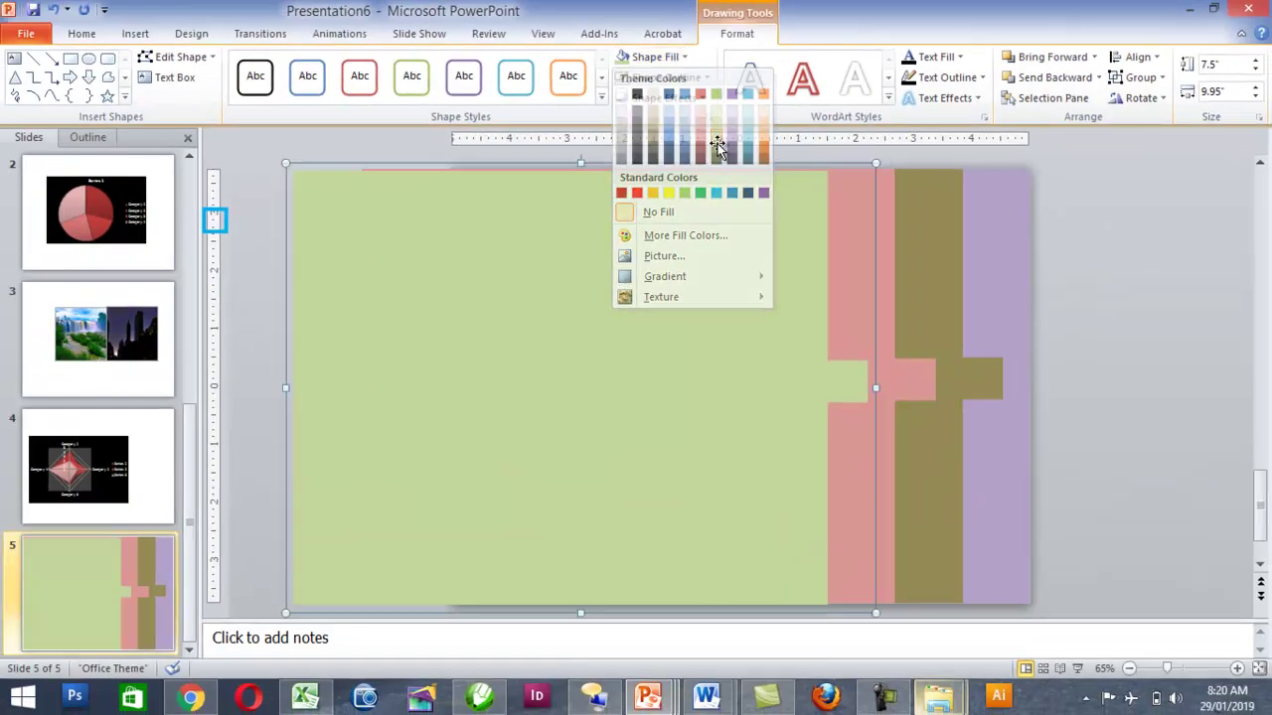
{"action": "left_click", "coordinate": [408, 244]}
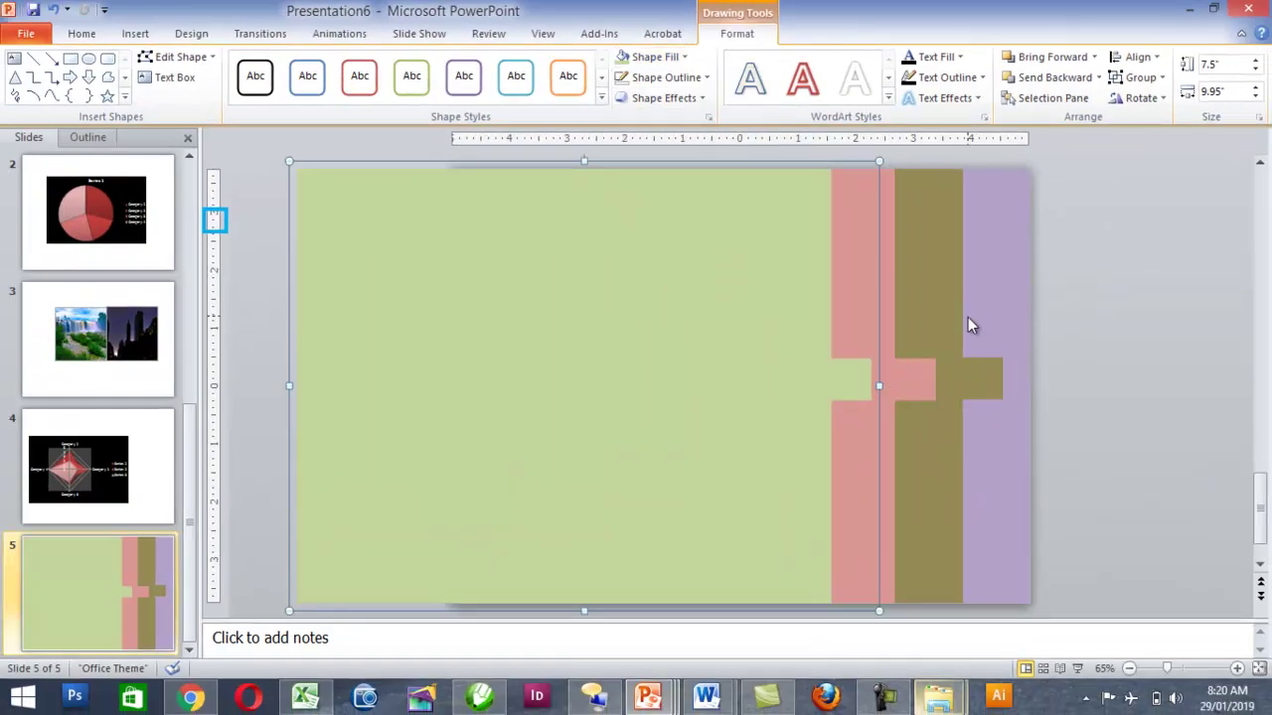
{"action": "scroll", "coordinate": [968, 317], "scroll_direction": "up", "scroll_amount": 2}
{"action": "scroll", "coordinate": [248, 316], "scroll_direction": "down", "scroll_amount": 2}
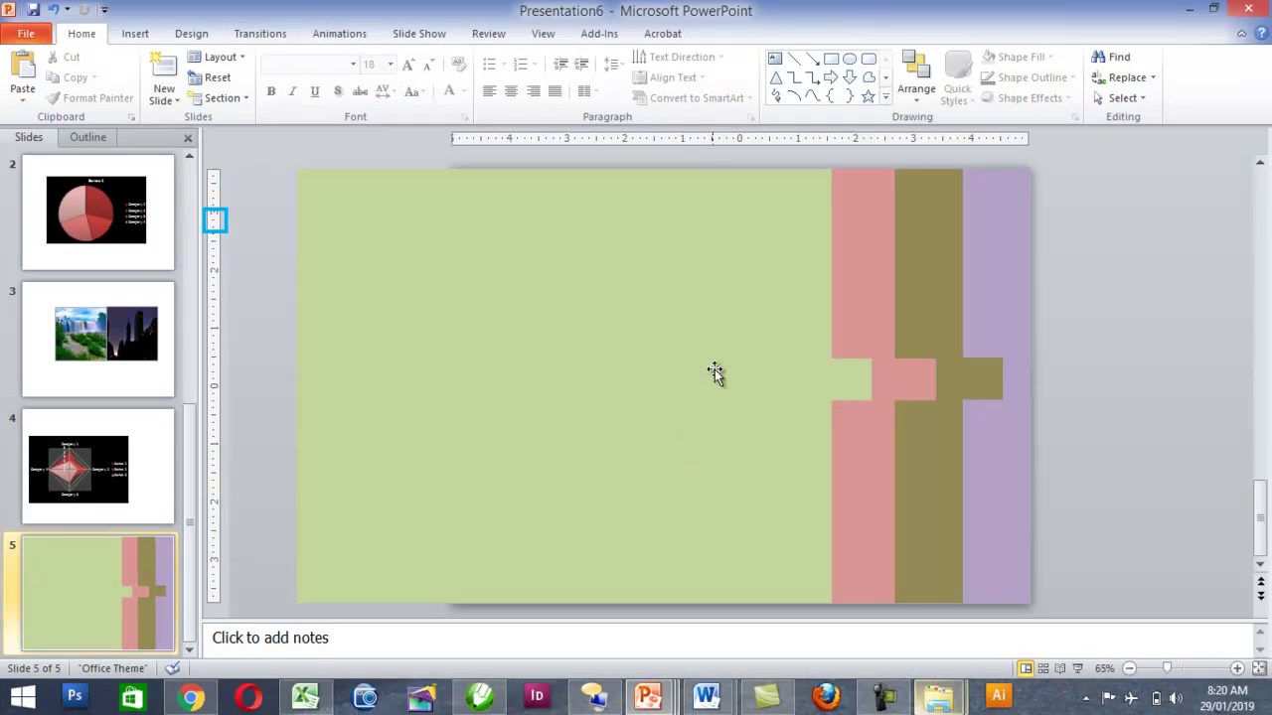
Show the Animation Pane from the Animations tab, then select the olive panel.
{"action": "left_click", "coordinate": [948, 357]}
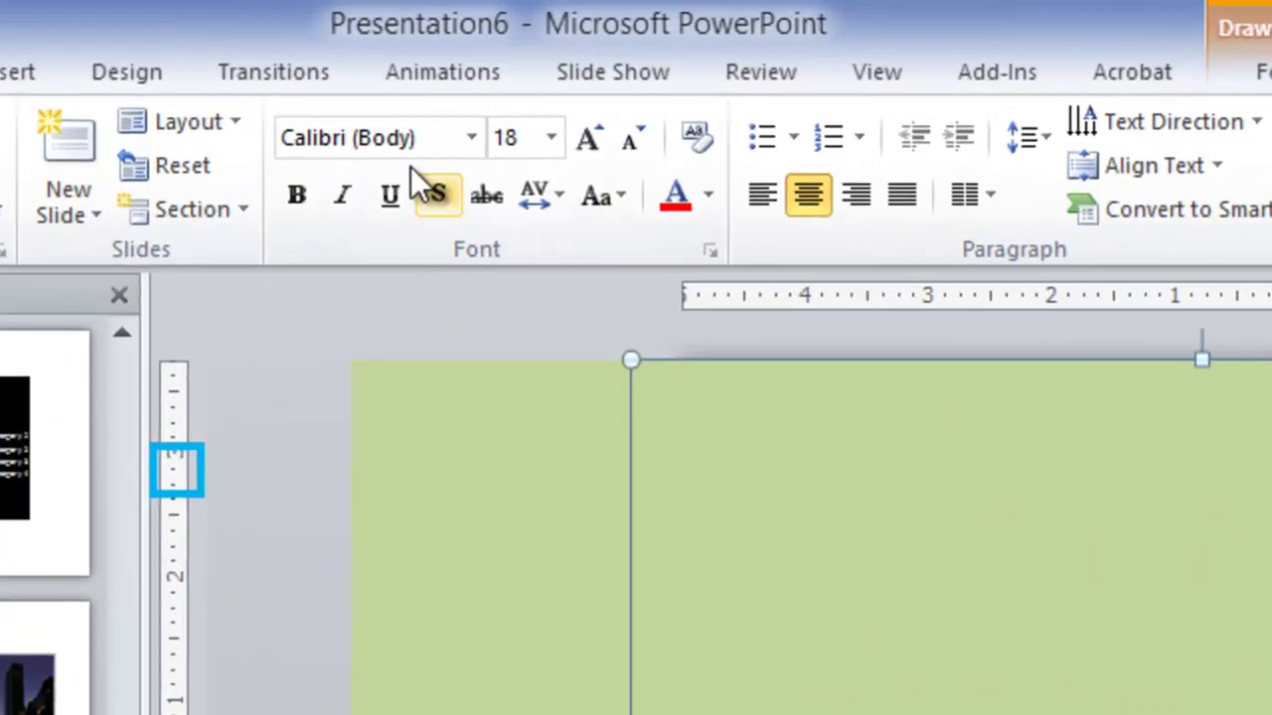
{"action": "left_click", "coordinate": [191, 33]}
{"action": "left_click", "coordinate": [30, 69]}
{"action": "left_click", "coordinate": [233, 80]}
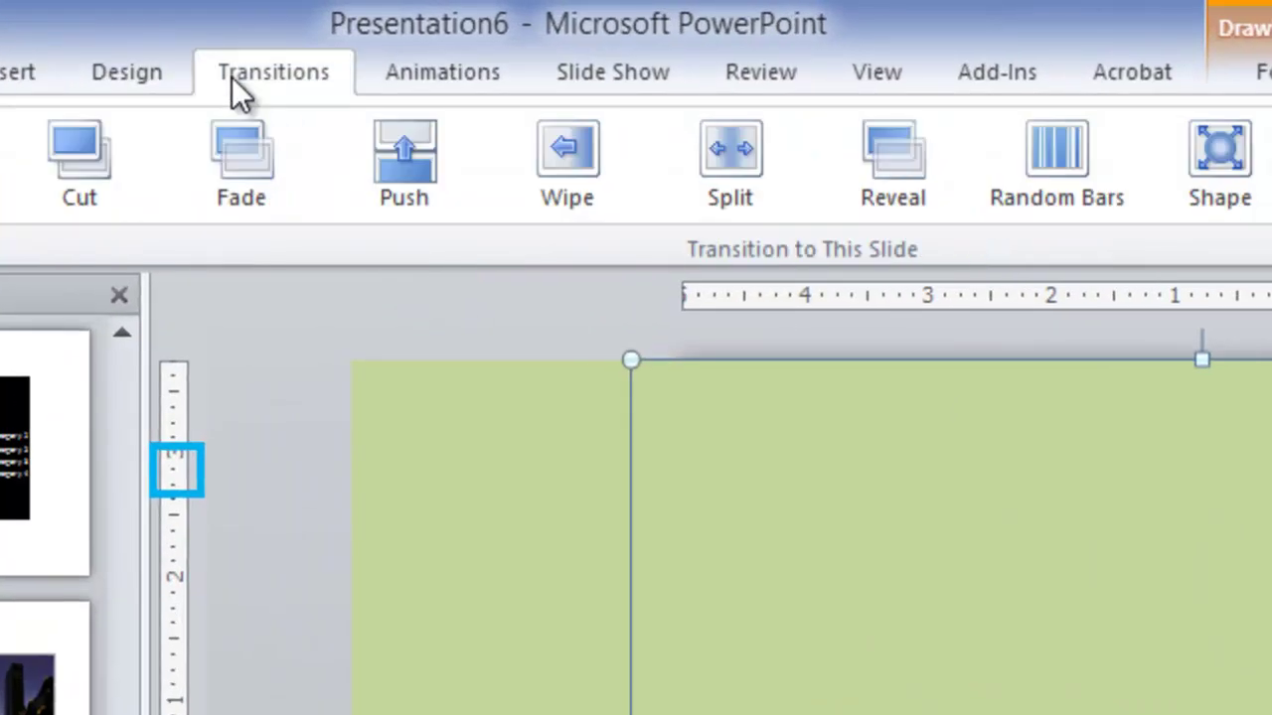
{"action": "left_click", "coordinate": [441, 69]}
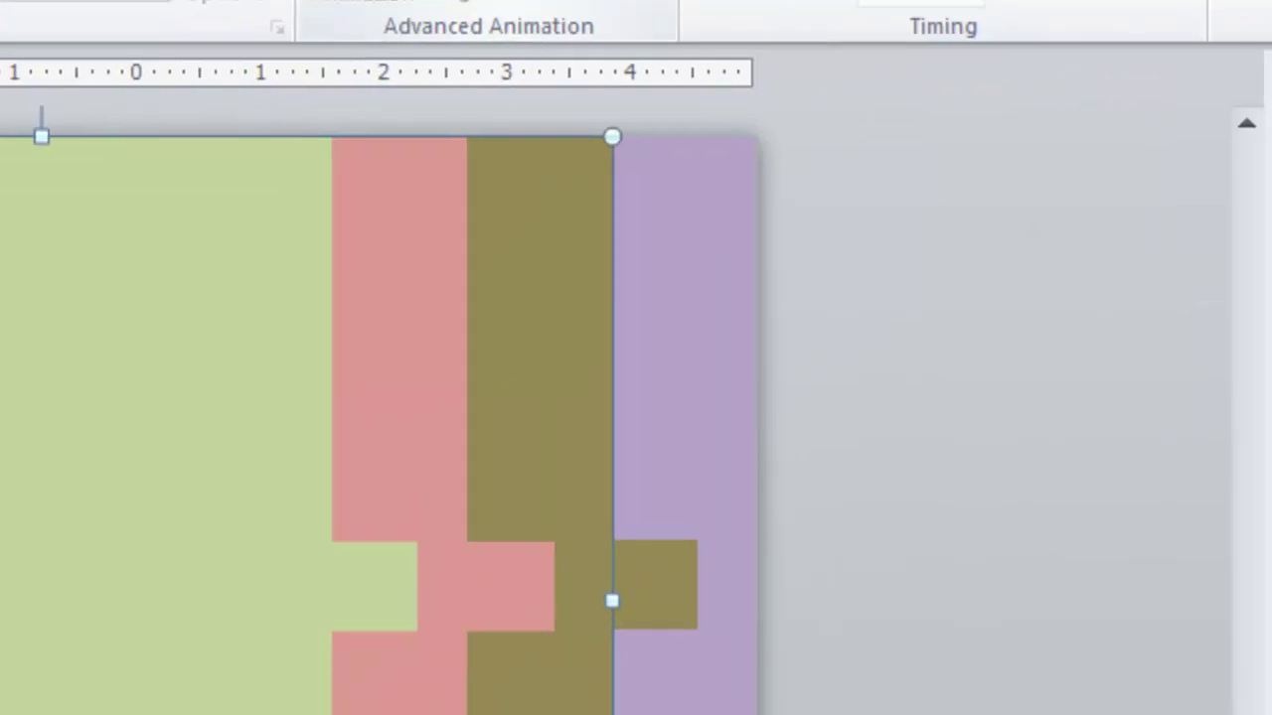
{"action": "left_click", "coordinate": [596, 5]}
{"action": "left_click", "coordinate": [775, 394]}
{"action": "left_click", "coordinate": [349, 362]}
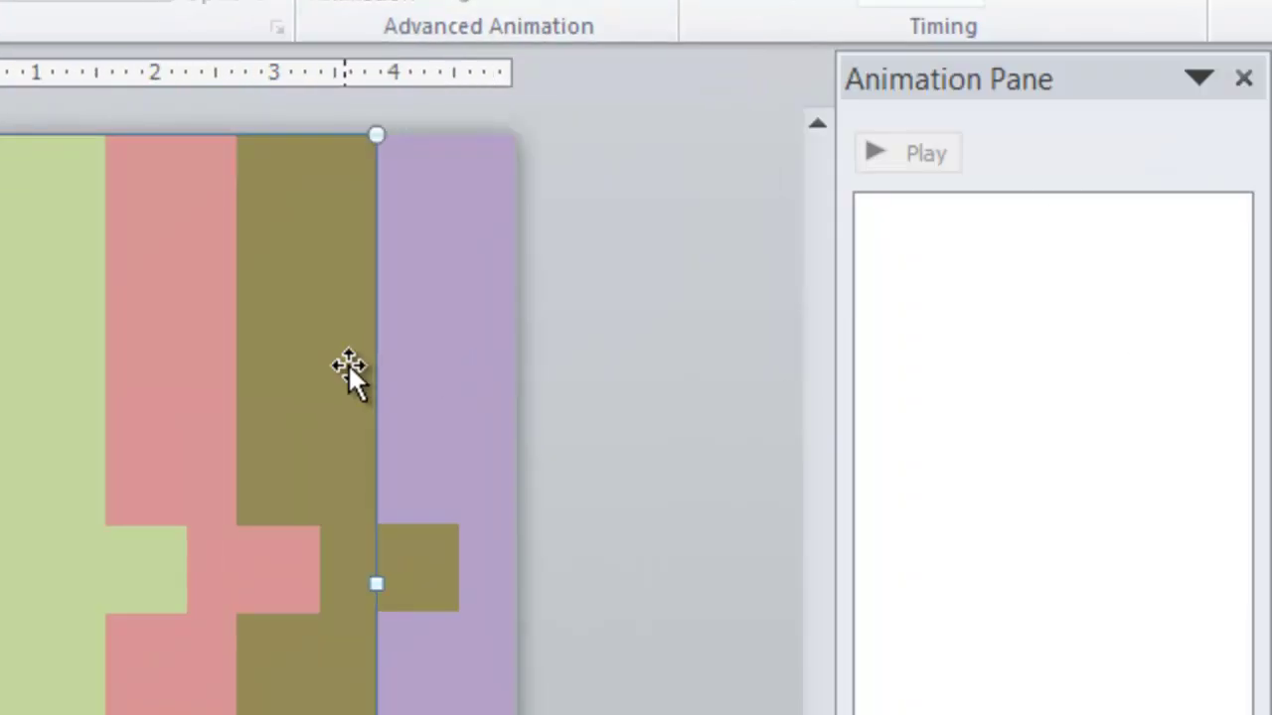
{"action": "left_click", "coordinate": [750, 107]}
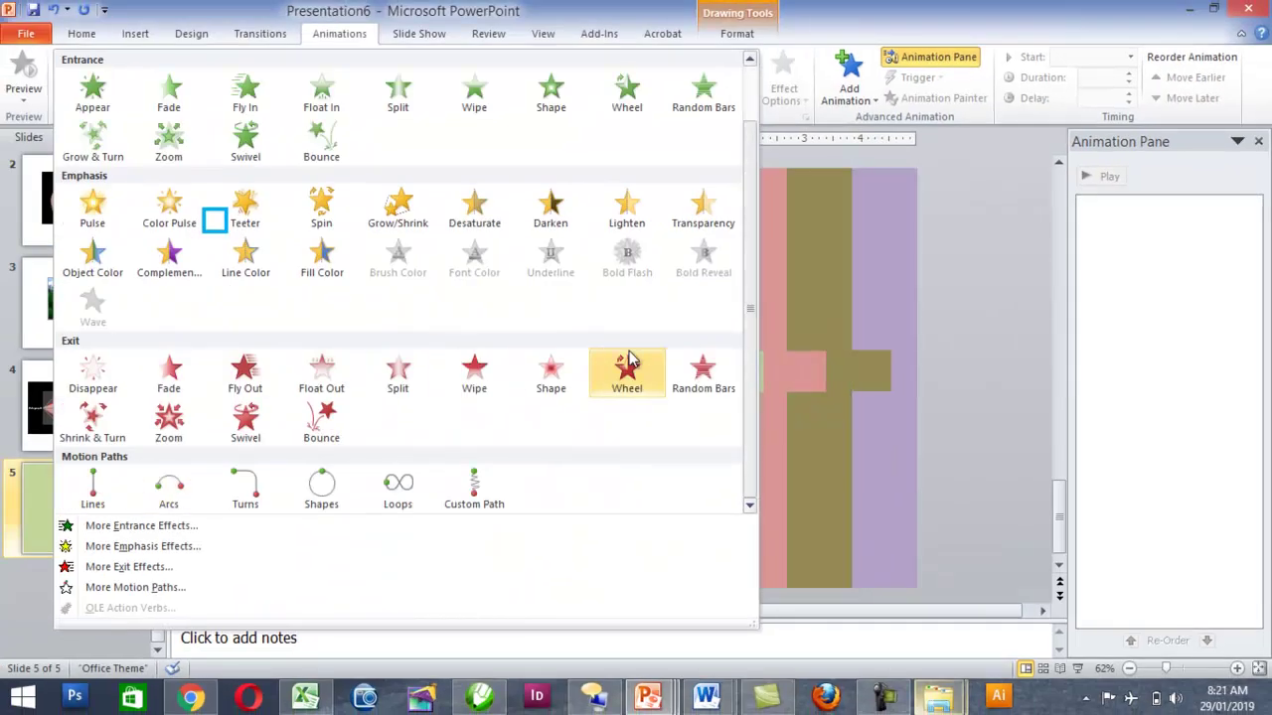
{"action": "left_click", "coordinate": [92, 487]}
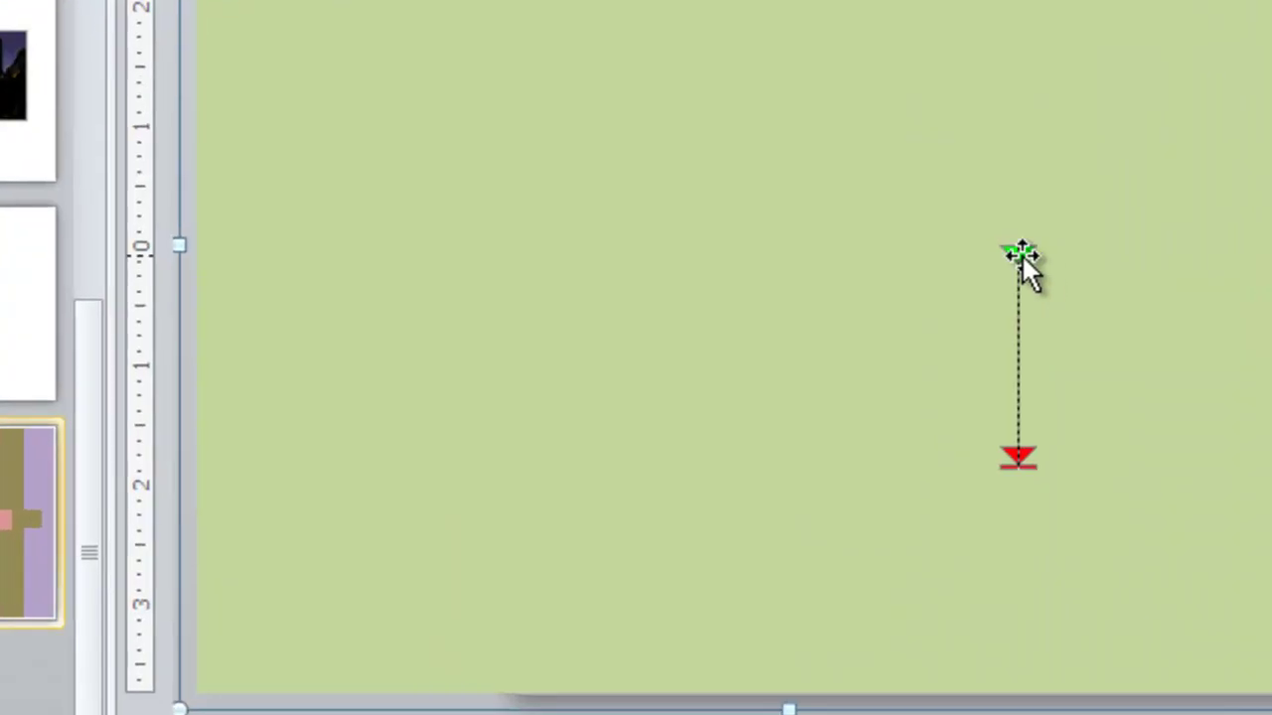
{"action": "left_click_drag", "start_coordinate": [729, 343], "coordinate": [693, 341]}
{"action": "left_click_drag", "start_coordinate": [182, 317], "coordinate": [182, 316]}
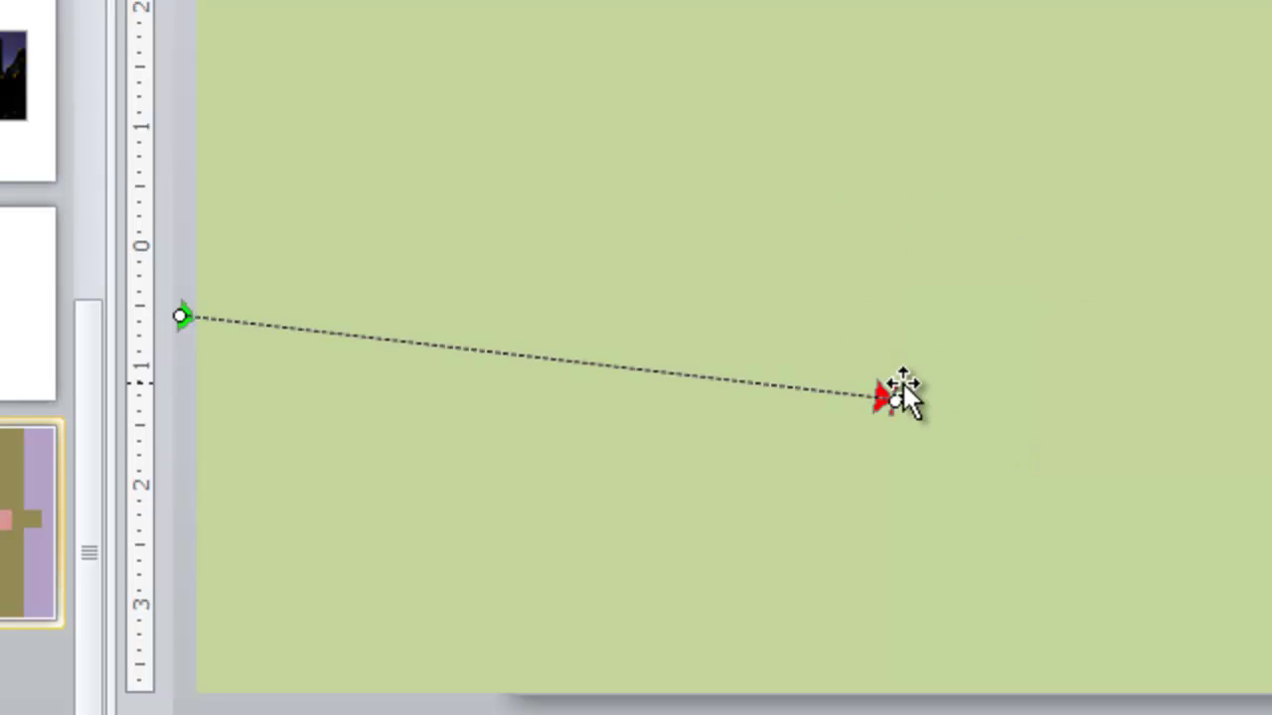
{"action": "left_click_drag", "start_coordinate": [1205, 239], "coordinate": [1123, 271]}
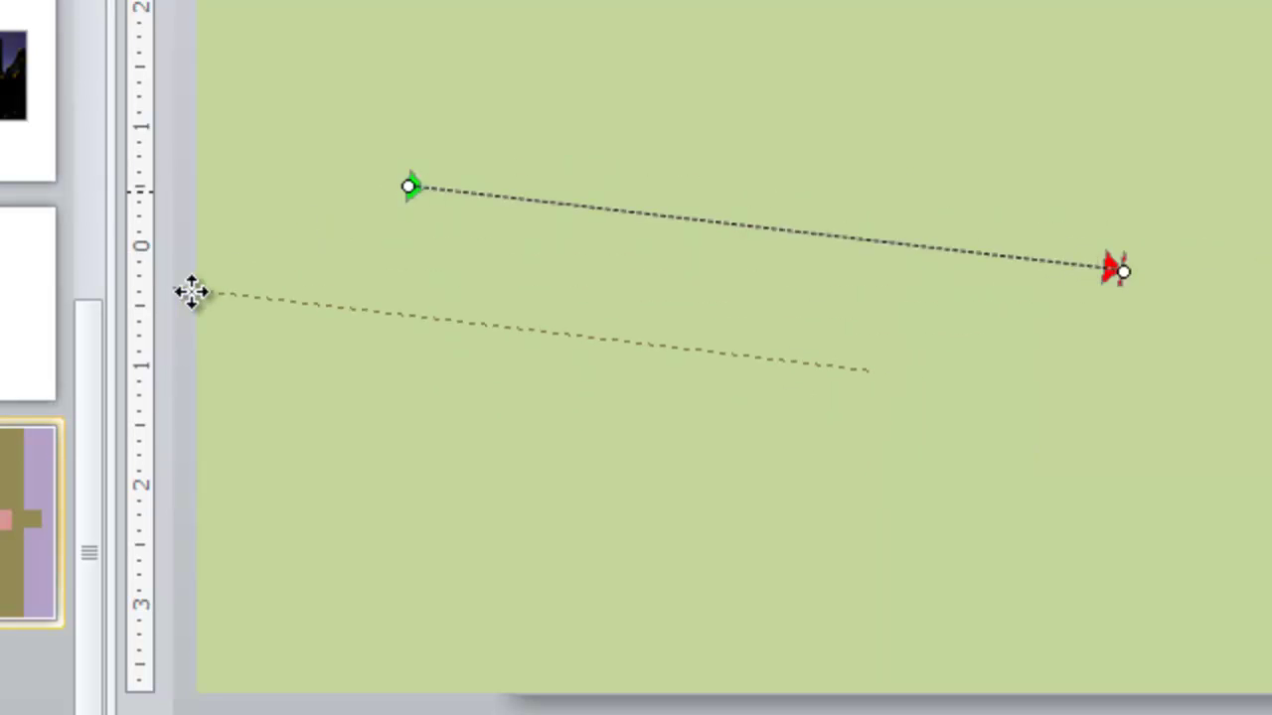
{"action": "left_click_drag", "start_coordinate": [192, 292], "coordinate": [189, 289]}
{"action": "mouse_move", "coordinate": [1074, 285]}
{"action": "left_mouse_down"}
{"action": "mouse_move", "coordinate": [914, 406]}
{"action": "mouse_move", "coordinate": [122, 540]}
{"action": "left_mouse_up"}
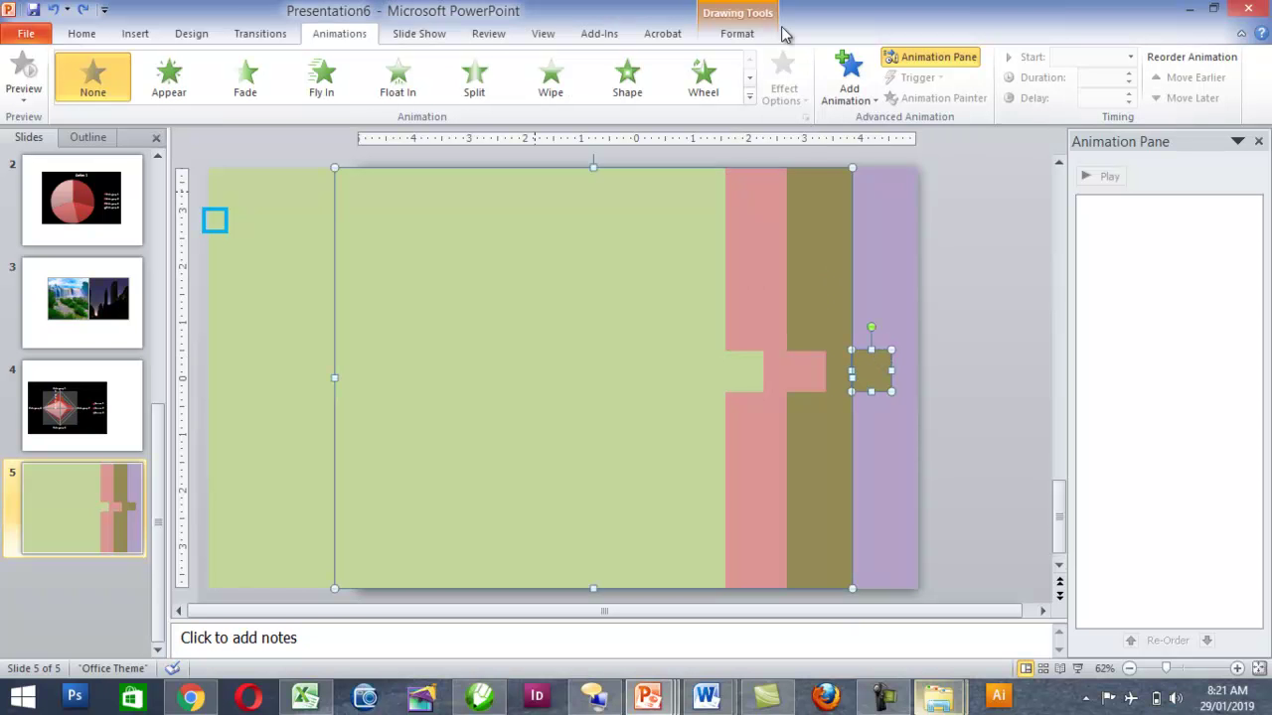
Group the chosen panel shapes together into Group 15.
{"action": "left_click", "coordinate": [775, 34]}
{"action": "left_click", "coordinate": [1141, 77]}
{"action": "left_click", "coordinate": [1143, 99]}
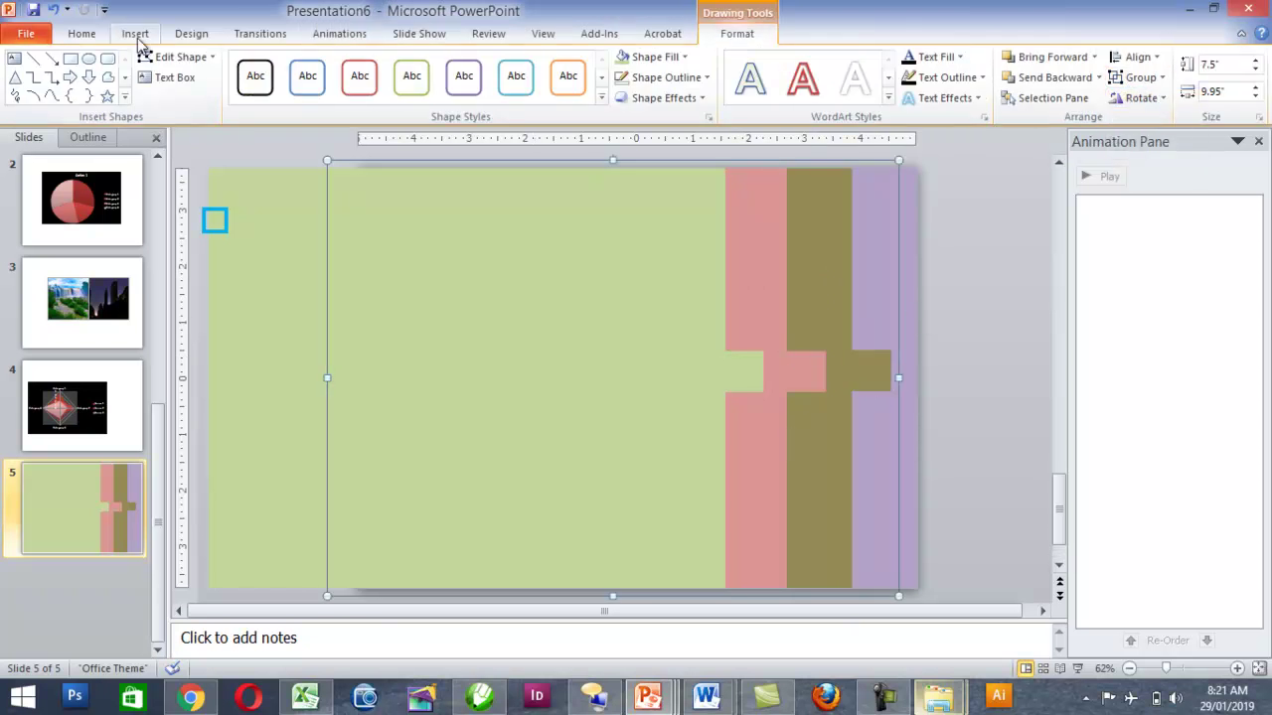
{"action": "left_click", "coordinate": [260, 33]}
{"action": "left_click", "coordinate": [901, 104]}
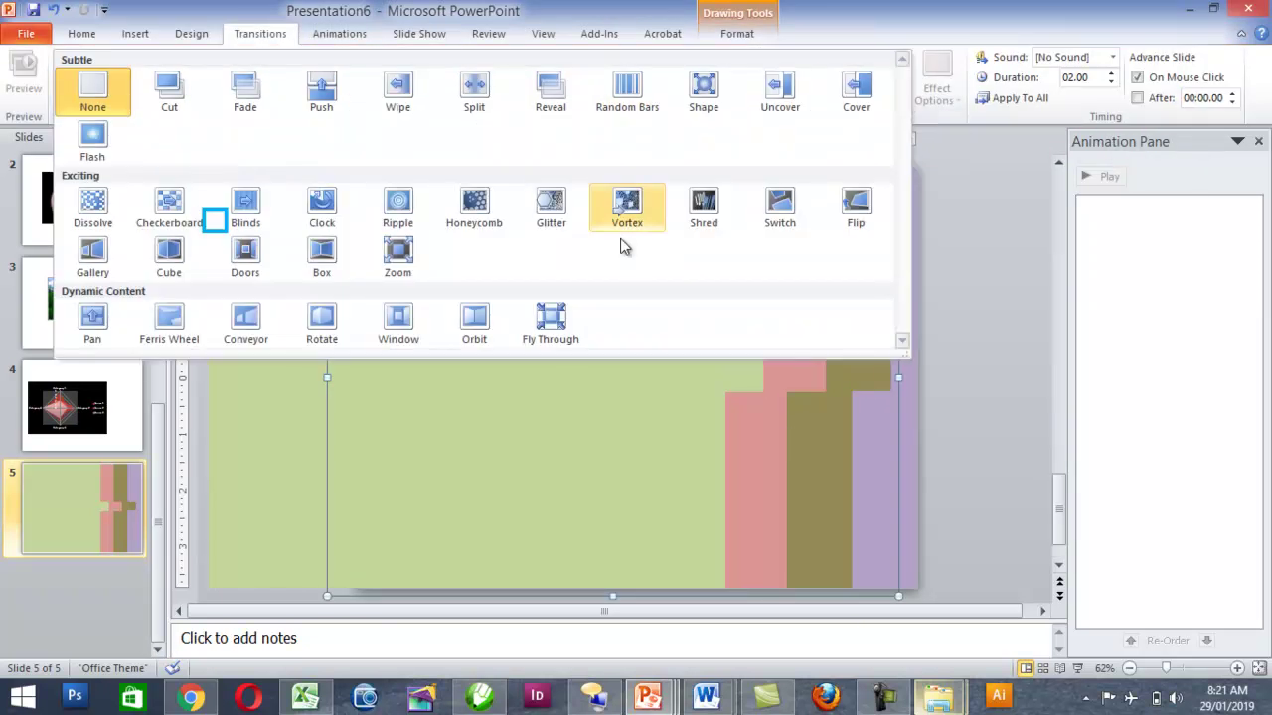
Apply a Lines motion path to Group 15, running from the slide's left edge toward the purple panel.
{"action": "left_click", "coordinate": [338, 35]}
{"action": "left_click", "coordinate": [747, 100]}
{"action": "scroll", "coordinate": [755, 446], "scroll_direction": "down", "scroll_amount": 2}
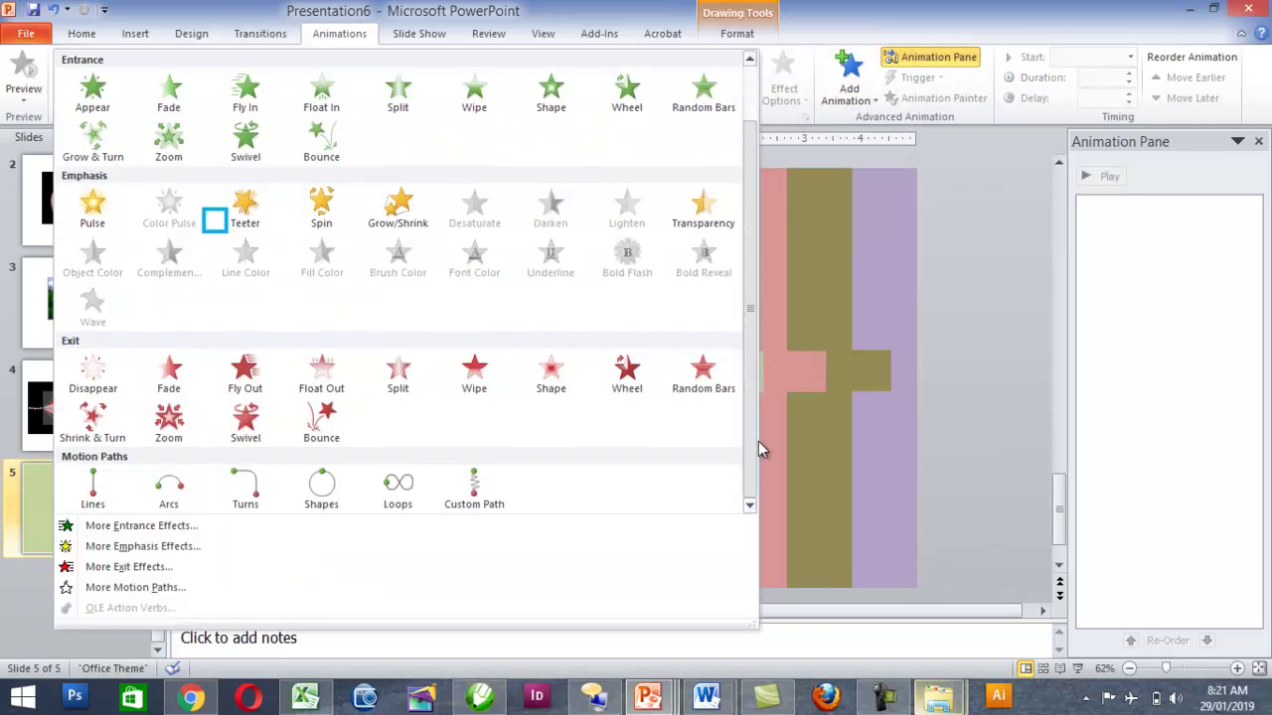
{"action": "left_click", "coordinate": [97, 502]}
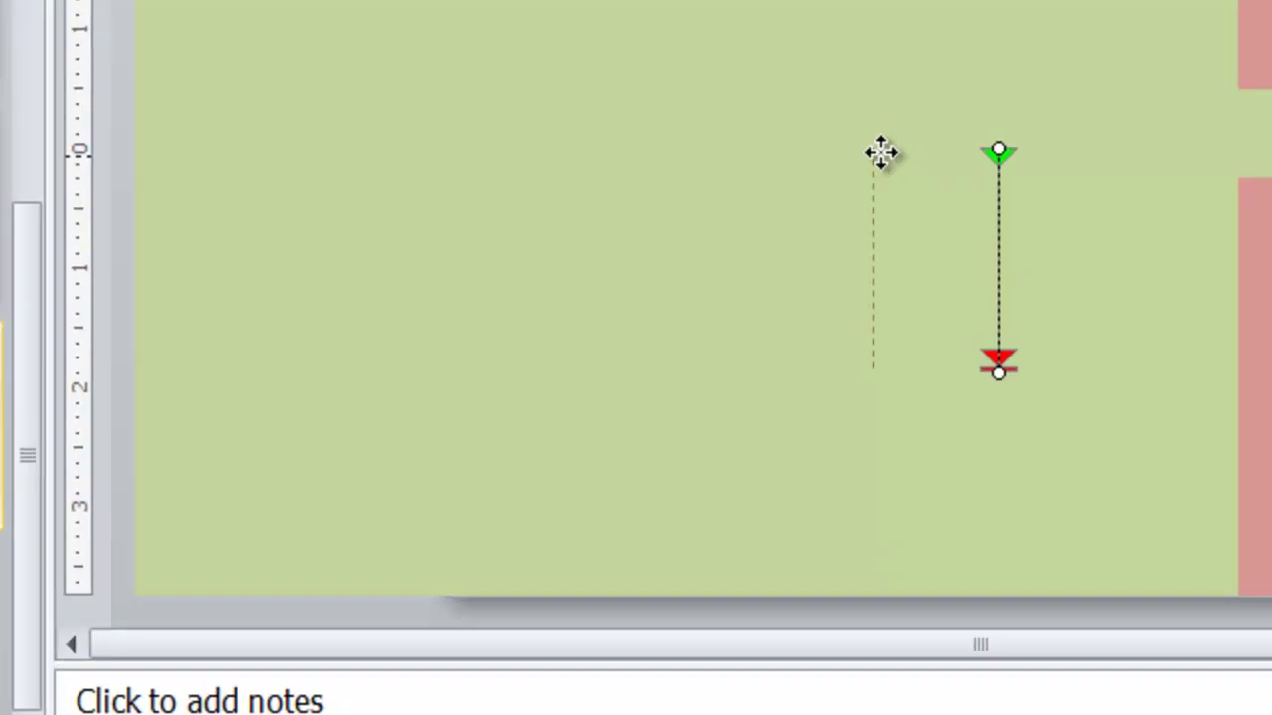
{"action": "left_click_drag", "start_coordinate": [881, 152], "coordinate": [866, 129]}
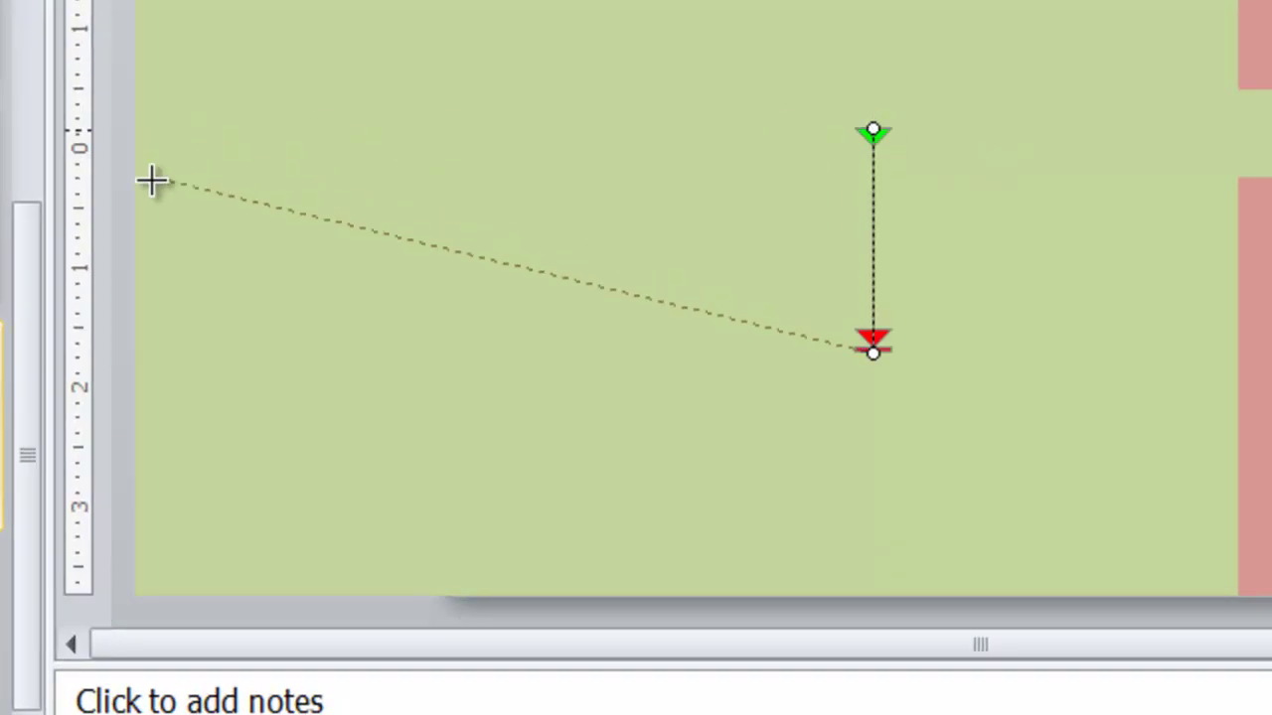
{"action": "left_click_drag", "start_coordinate": [152, 180], "coordinate": [129, 187]}
{"action": "left_click_drag", "start_coordinate": [872, 353], "coordinate": [1006, 256]}
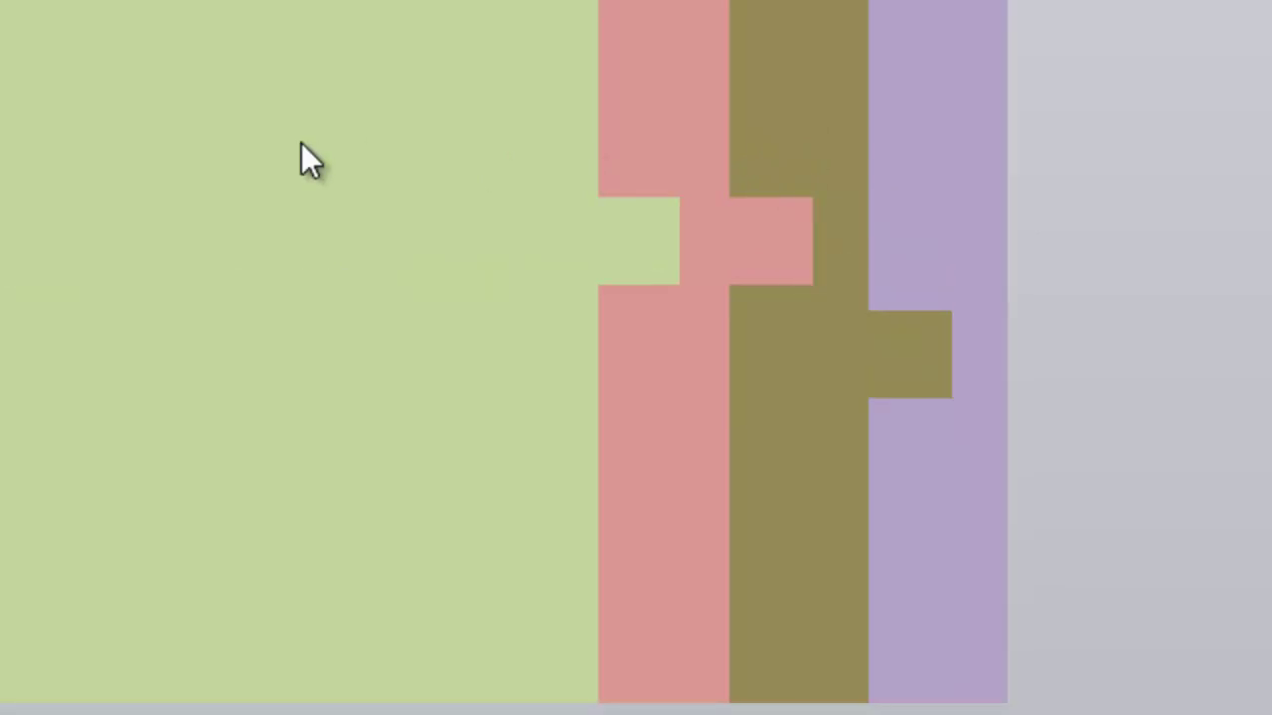
{"action": "left_click", "coordinate": [371, 264]}
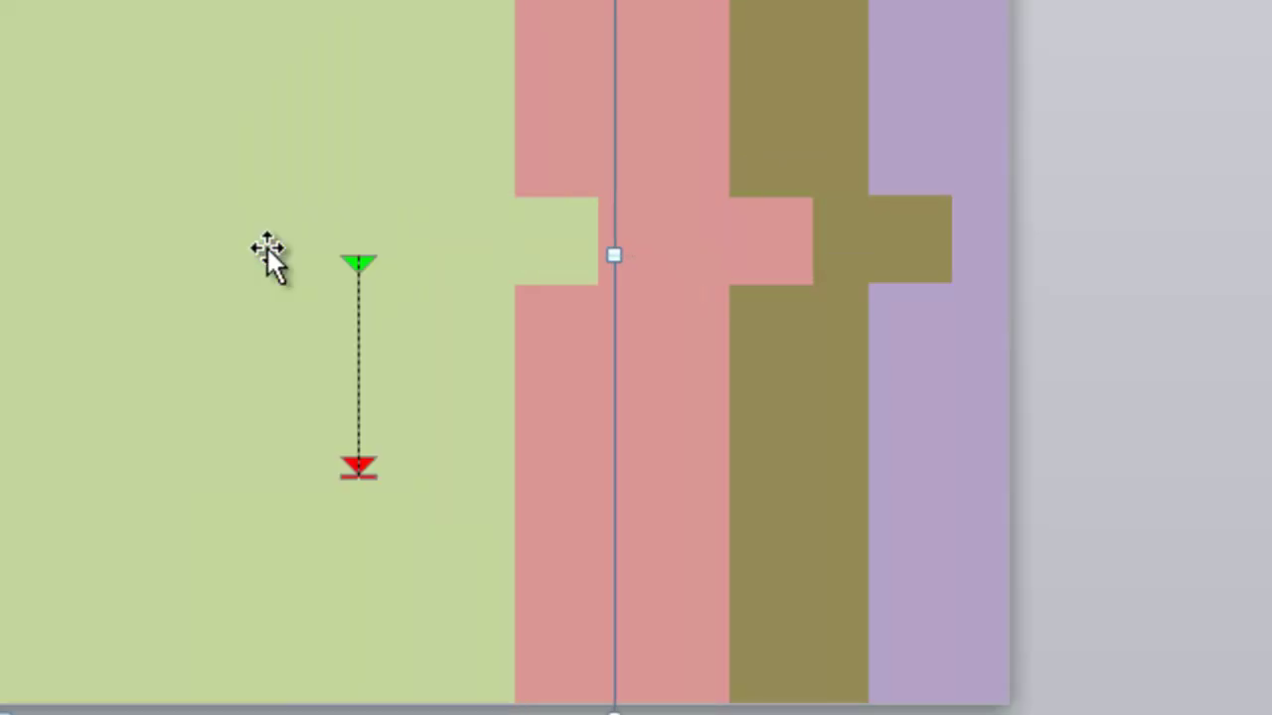
{"action": "scroll", "coordinate": [466, 312], "scroll_direction": "down", "scroll_amount": 2}
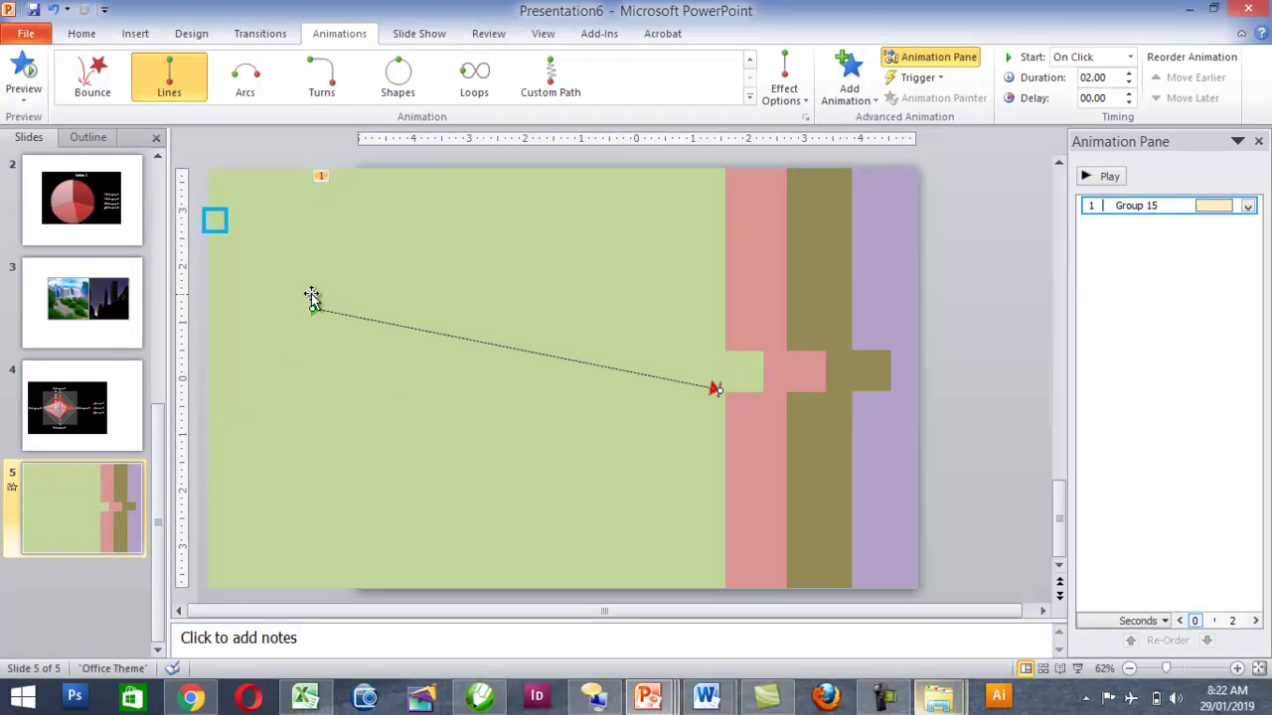
Move Group 15's path further right and apply a Lines motion path to Group 11.
{"action": "left_click_drag", "start_coordinate": [786, 377], "coordinate": [766, 346]}
{"action": "left_click", "coordinate": [612, 262]}
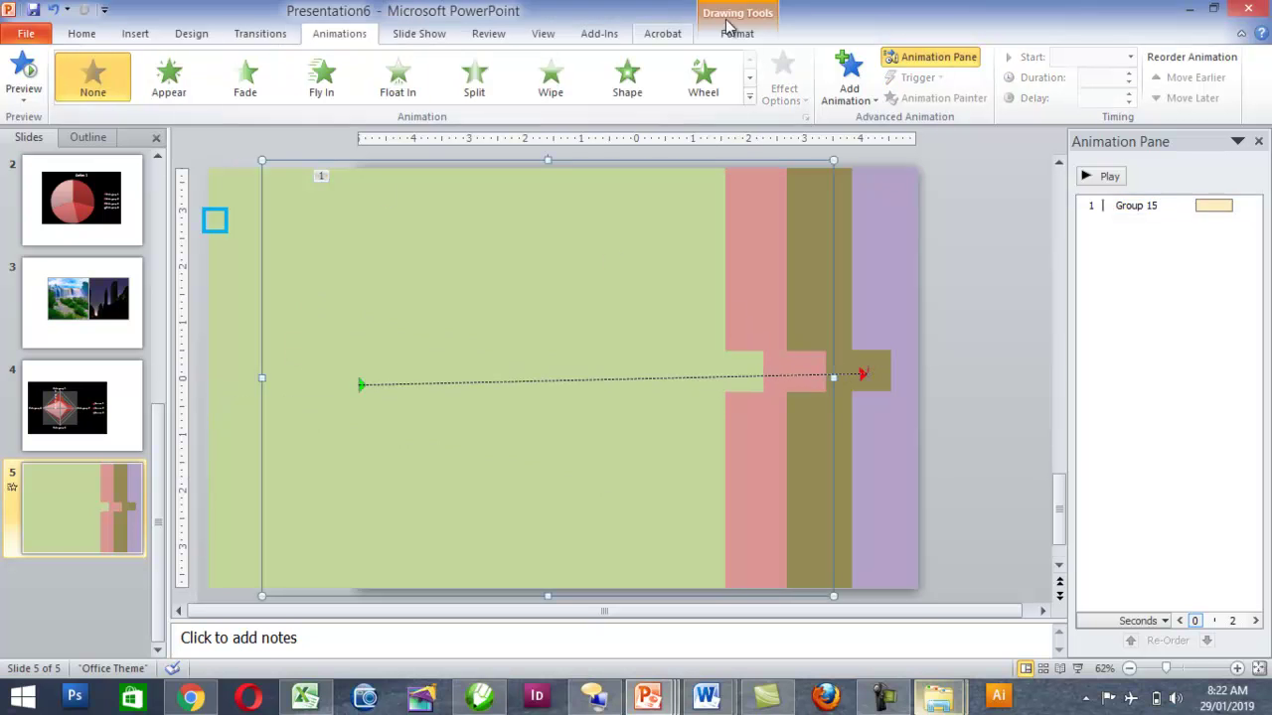
{"action": "left_click", "coordinate": [749, 96]}
{"action": "left_click", "coordinate": [756, 385]}
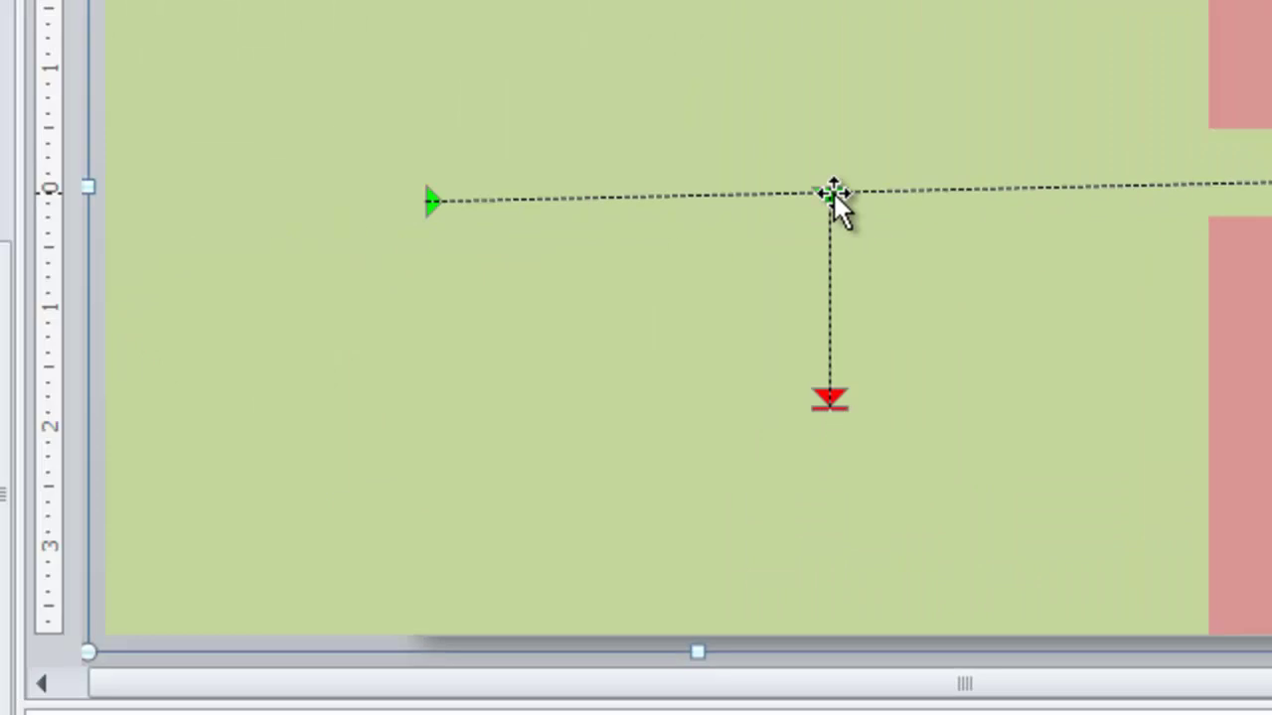
Adjust Group 11's path to start near the slide's left edge, then preview the animations.
{"action": "left_click", "coordinate": [841, 248]}
{"action": "left_click_drag", "start_coordinate": [843, 404], "coordinate": [879, 398]}
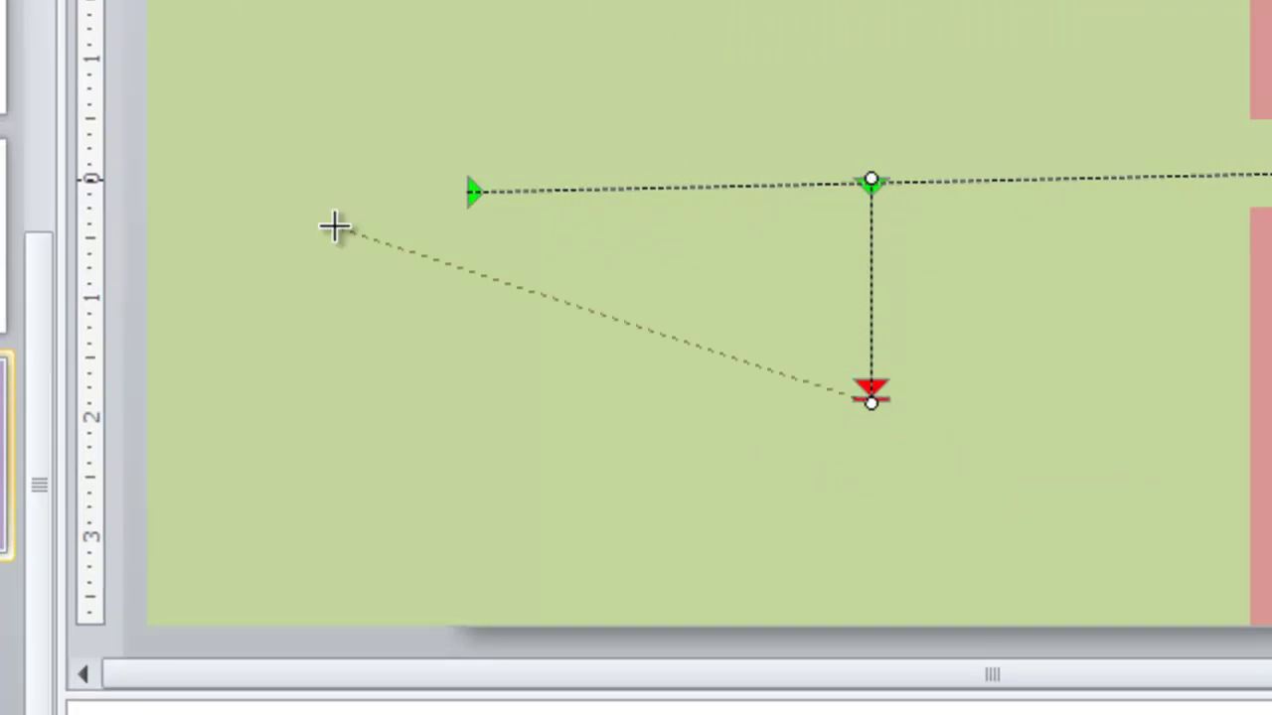
{"action": "left_click_drag", "start_coordinate": [334, 227], "coordinate": [130, 238]}
{"action": "left_click_drag", "start_coordinate": [1036, 291], "coordinate": [1041, 291]}
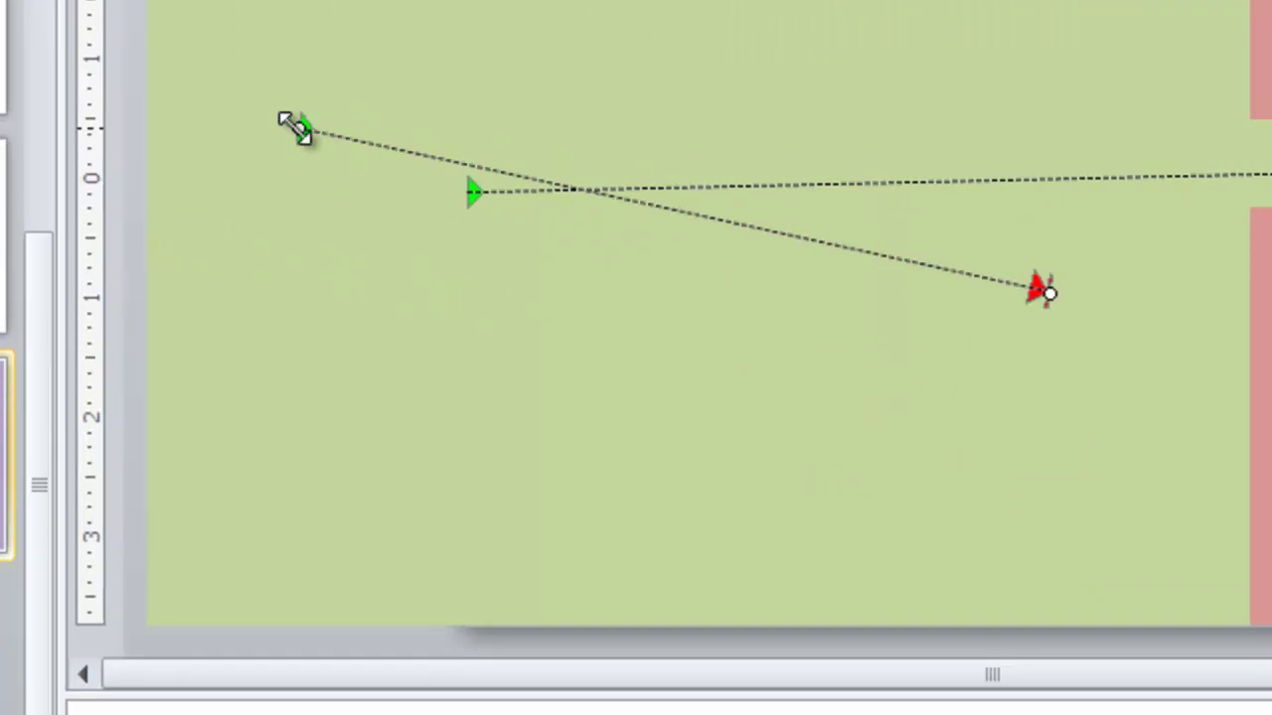
{"action": "left_click_drag", "start_coordinate": [121, 237], "coordinate": [157, 219]}
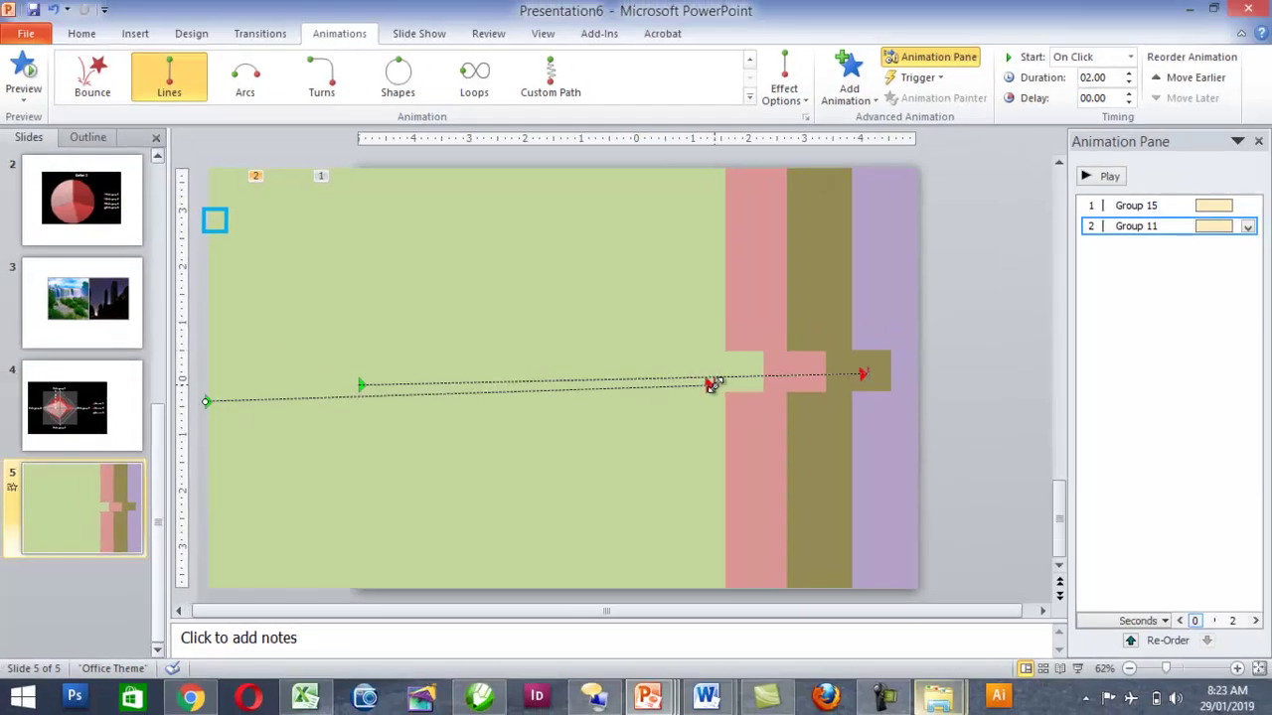
{"action": "left_click", "coordinate": [1090, 181]}
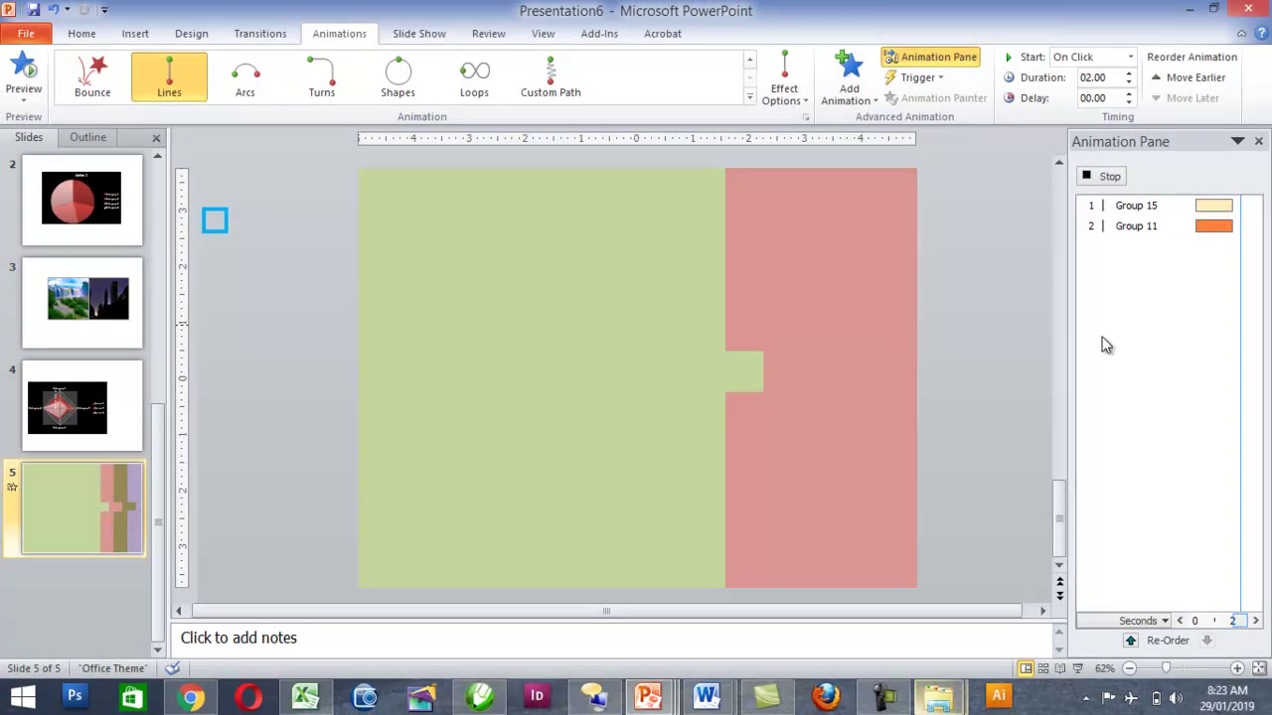
Give Group 12 a Lines motion path from the slide's far left to the right-hand tabs.
{"action": "left_click", "coordinate": [603, 349]}
{"action": "left_click", "coordinate": [750, 98]}
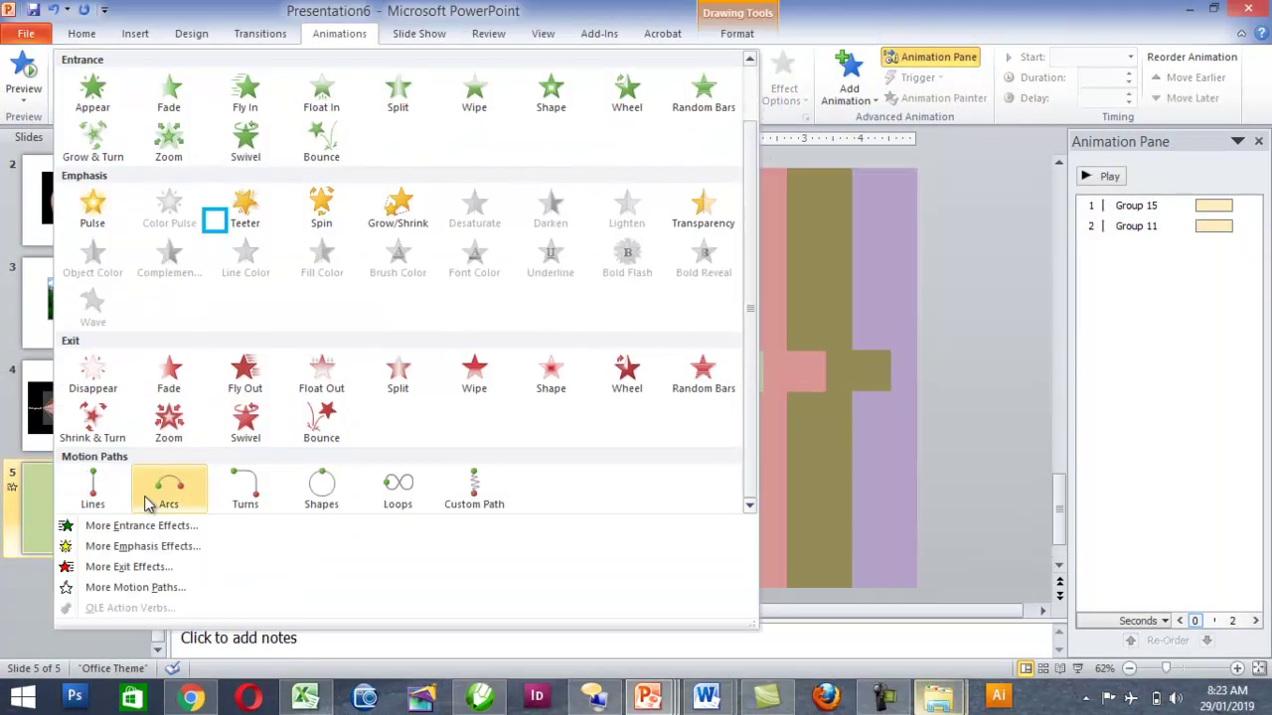
{"action": "left_click", "coordinate": [93, 487]}
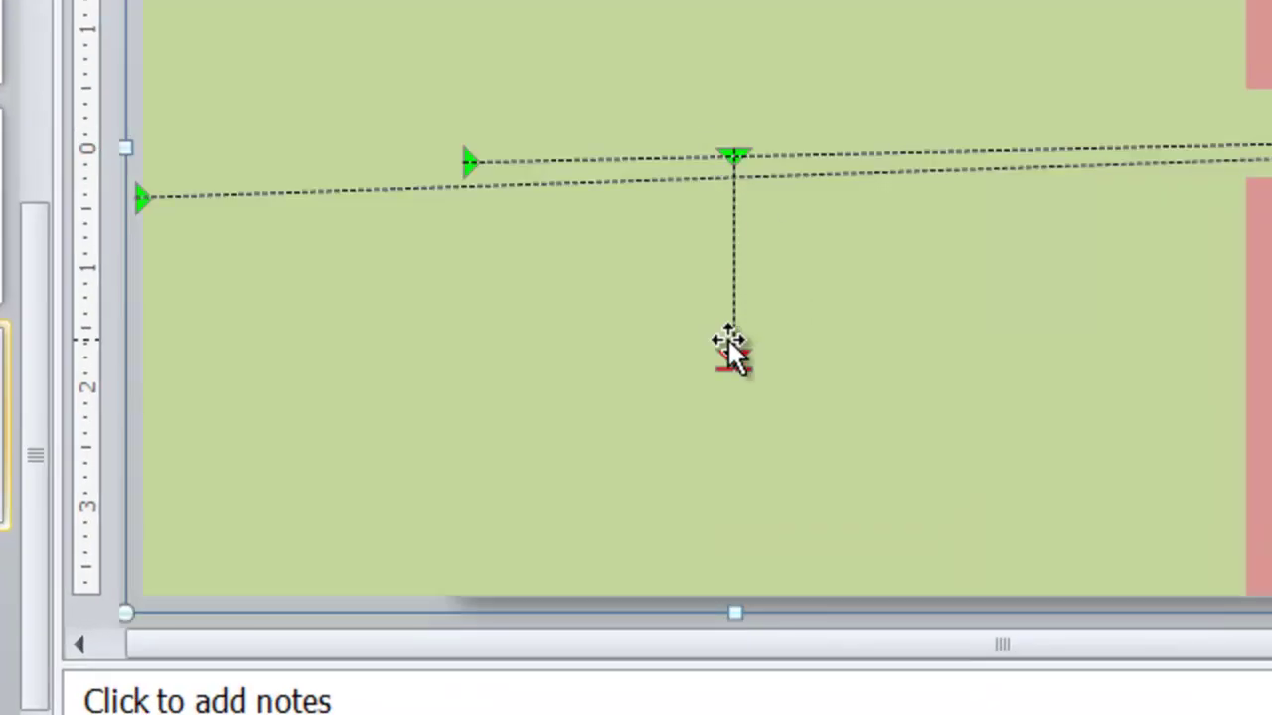
{"action": "left_click", "coordinate": [730, 343]}
{"action": "left_click_drag", "start_coordinate": [734, 154], "coordinate": [147, 198]}
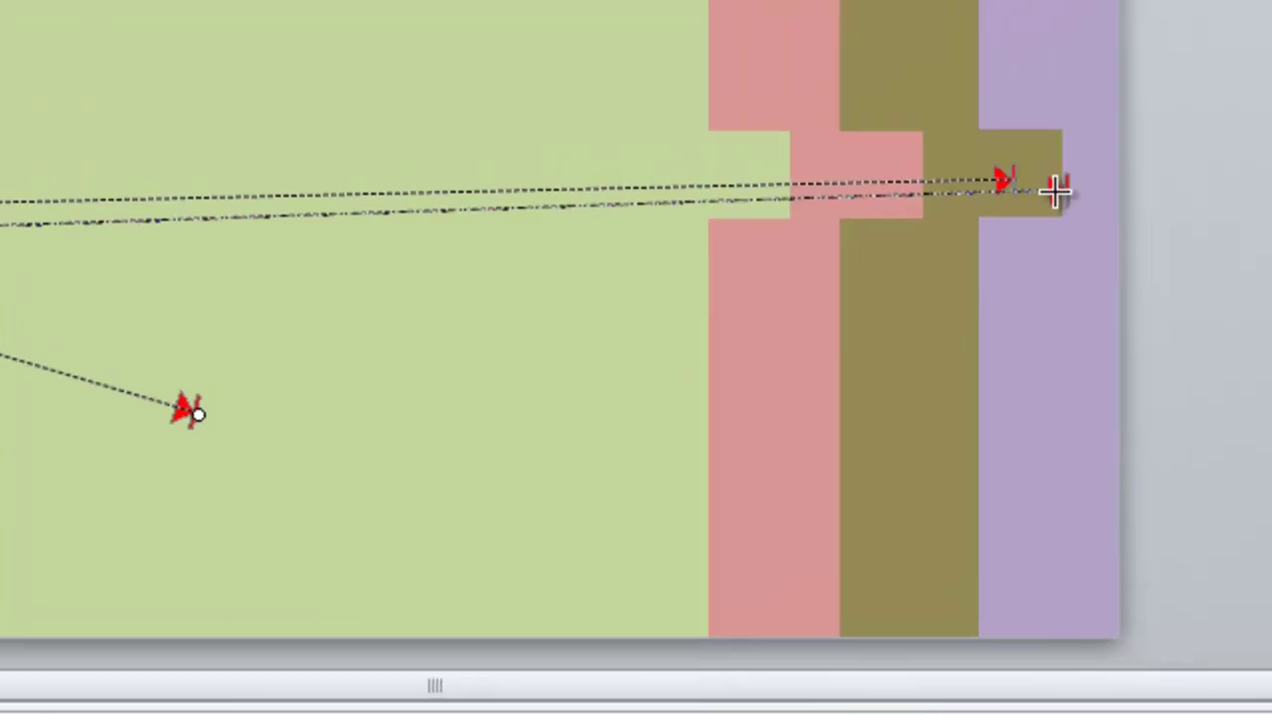
{"action": "left_click_drag", "start_coordinate": [1056, 190], "coordinate": [1045, 190]}
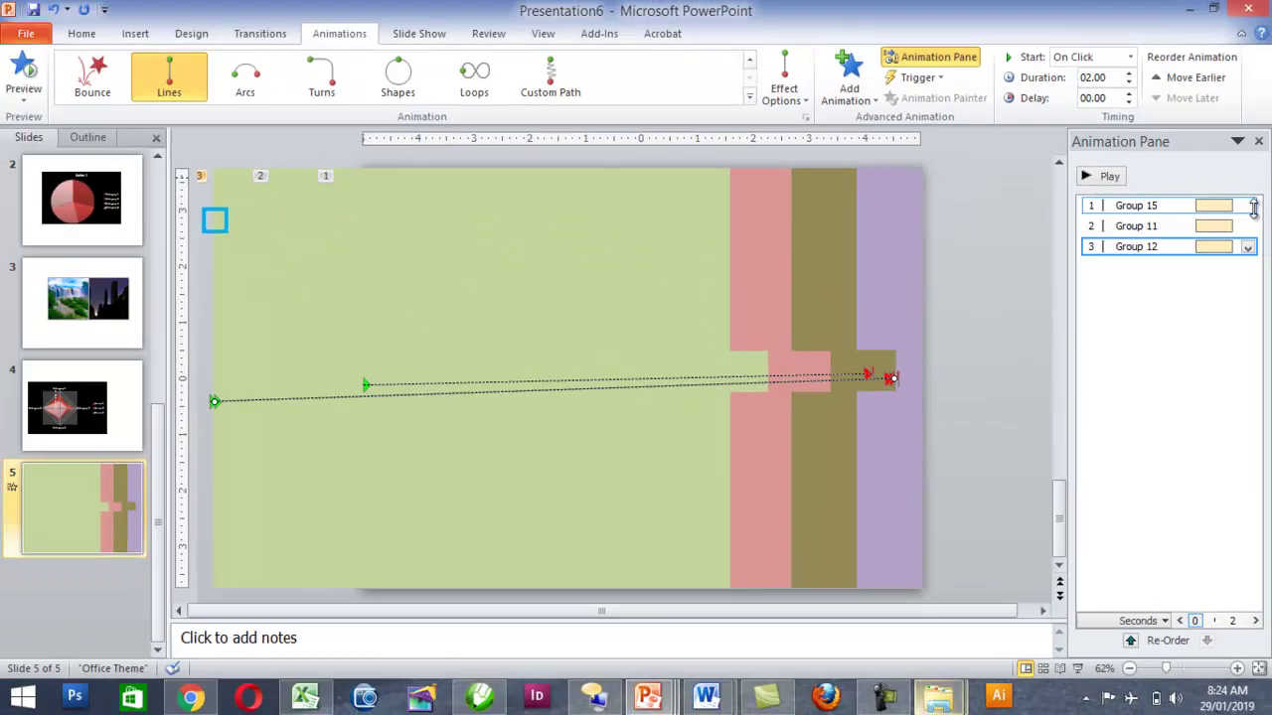
Set Group 12's motion path duration to 5 seconds (Very Slow).
{"action": "left_click", "coordinate": [1248, 247]}
{"action": "left_click", "coordinate": [1135, 352]}
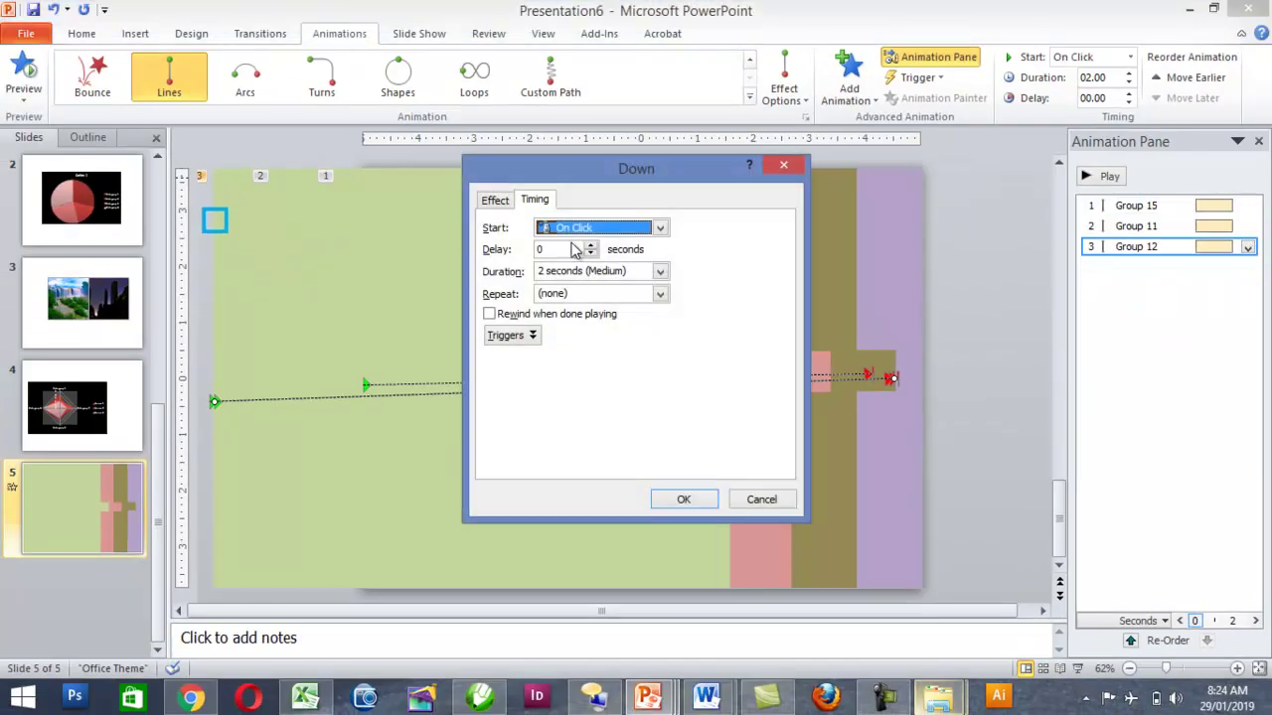
{"action": "left_click", "coordinate": [660, 272]}
{"action": "left_click", "coordinate": [586, 284]}
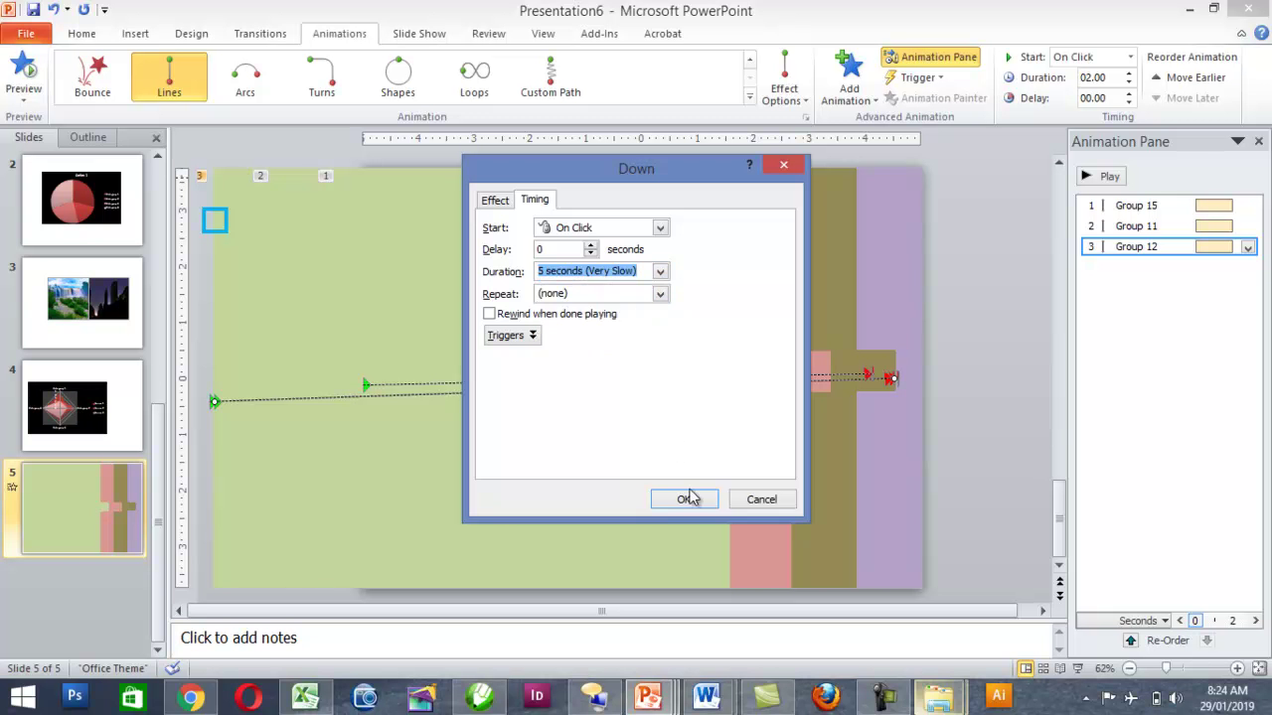
{"action": "left_click", "coordinate": [684, 499]}
Set Group 15's motion path duration to 5 seconds (Very Slow).
{"action": "left_click", "coordinate": [1240, 211]}
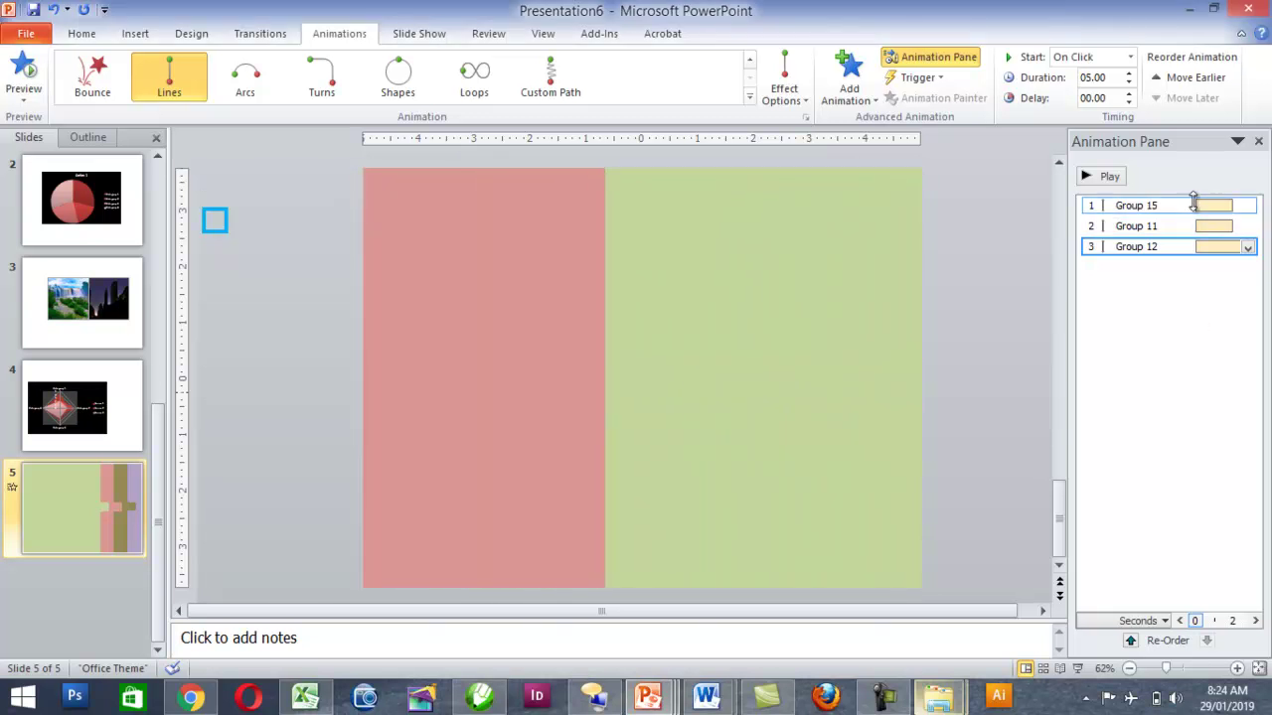
{"action": "left_click", "coordinate": [1248, 206]}
{"action": "left_click", "coordinate": [1121, 315]}
{"action": "left_click", "coordinate": [659, 271]}
{"action": "left_click", "coordinate": [608, 285]}
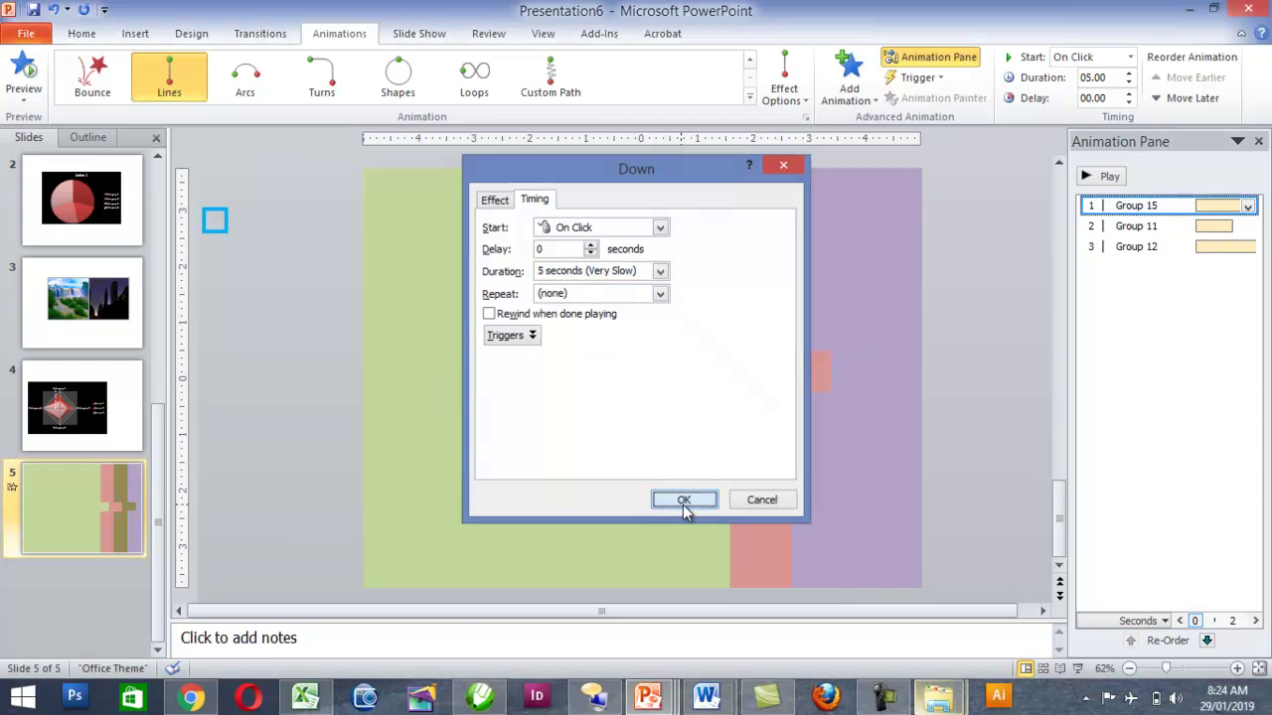
{"action": "left_click", "coordinate": [682, 499]}
Set Group 11's duration to 5 seconds (Very Slow) and preview the animations.
{"action": "left_click", "coordinate": [1248, 227]}
{"action": "left_click", "coordinate": [1149, 340]}
{"action": "left_click", "coordinate": [659, 271]}
{"action": "left_click", "coordinate": [591, 286]}
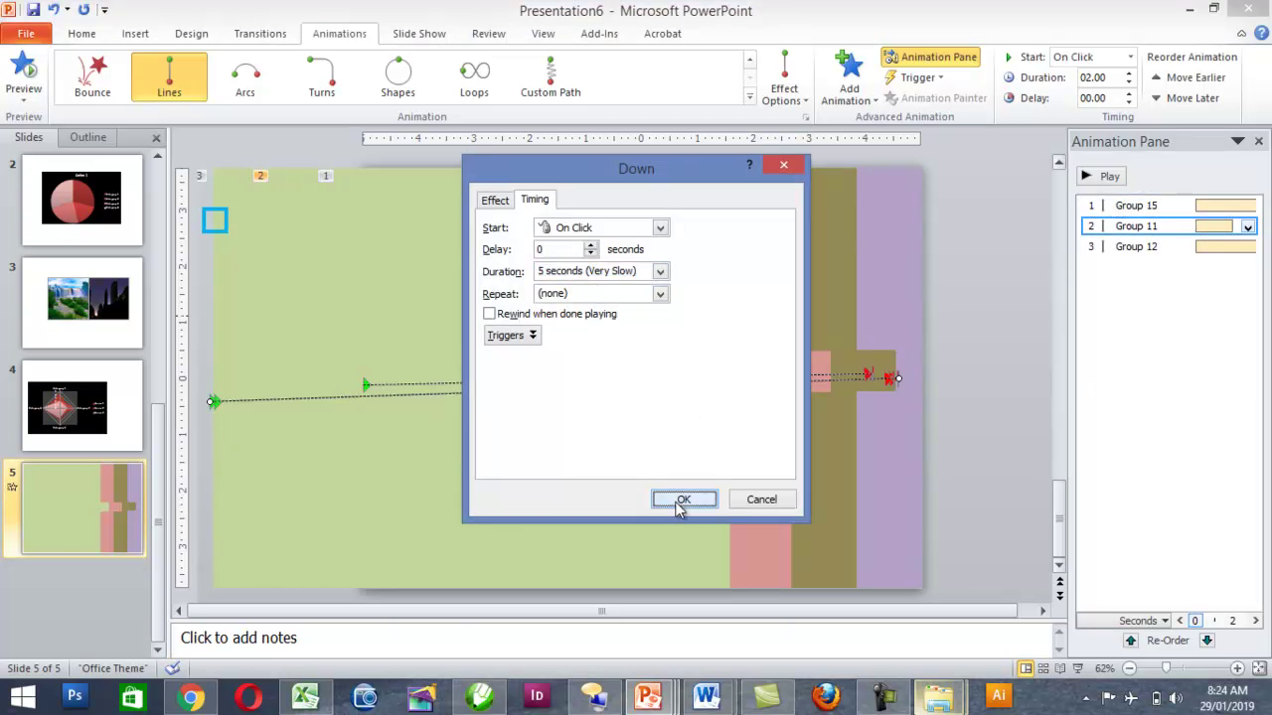
{"action": "left_click", "coordinate": [682, 499]}
{"action": "left_click", "coordinate": [1101, 176]}
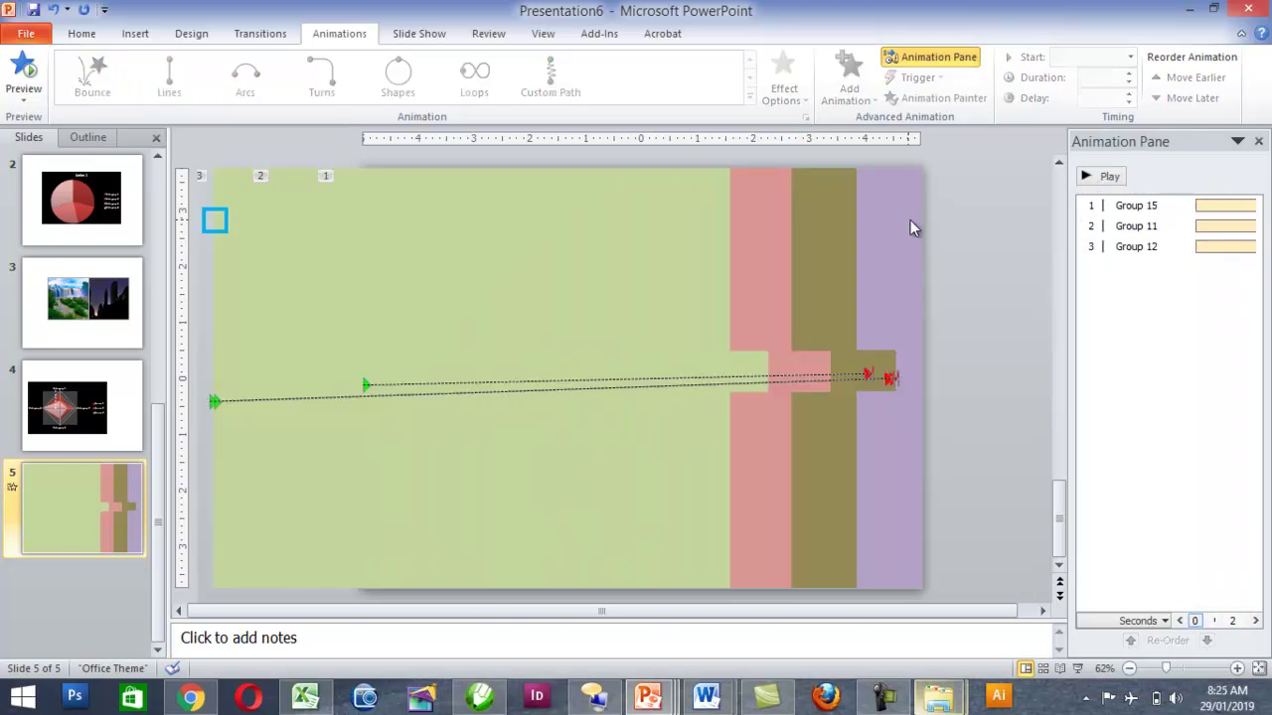
Preview the three 5-second motion paths for Groups 15, 11 and 12 from the Animation Pane.
{"action": "left_click", "coordinate": [1256, 621]}
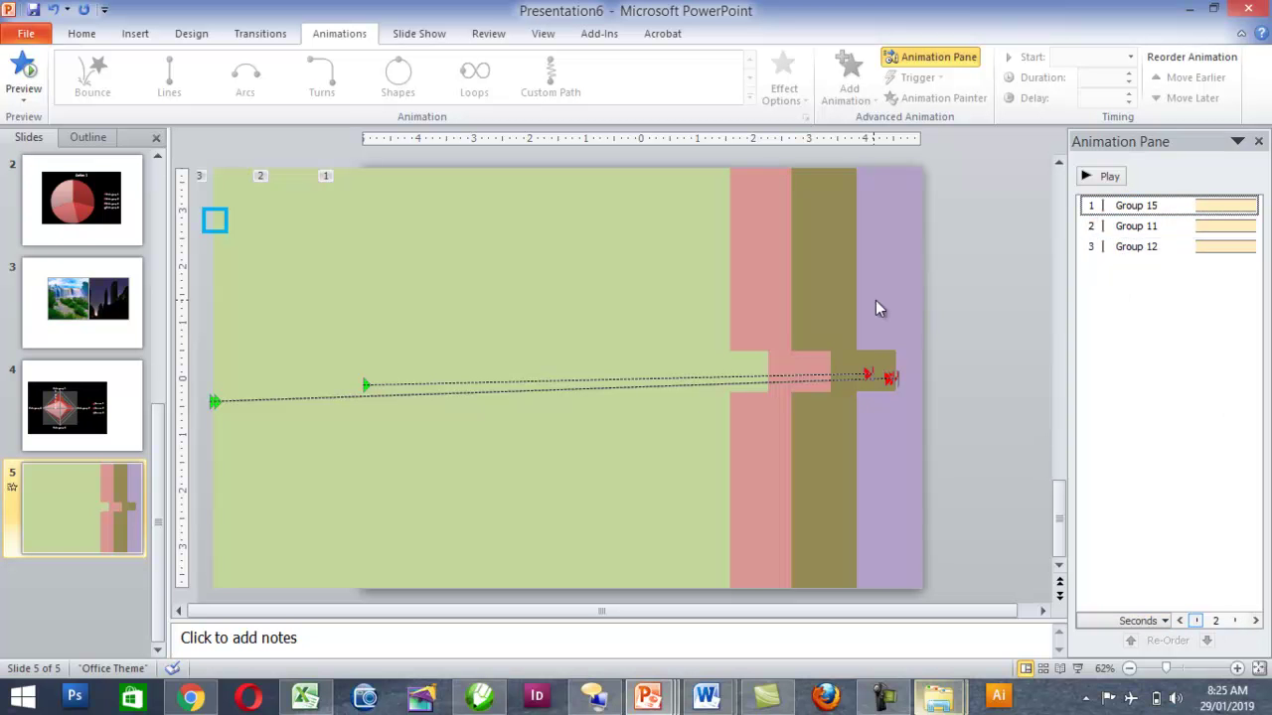
{"action": "left_click", "coordinate": [493, 340]}
{"action": "left_click", "coordinate": [1086, 179]}
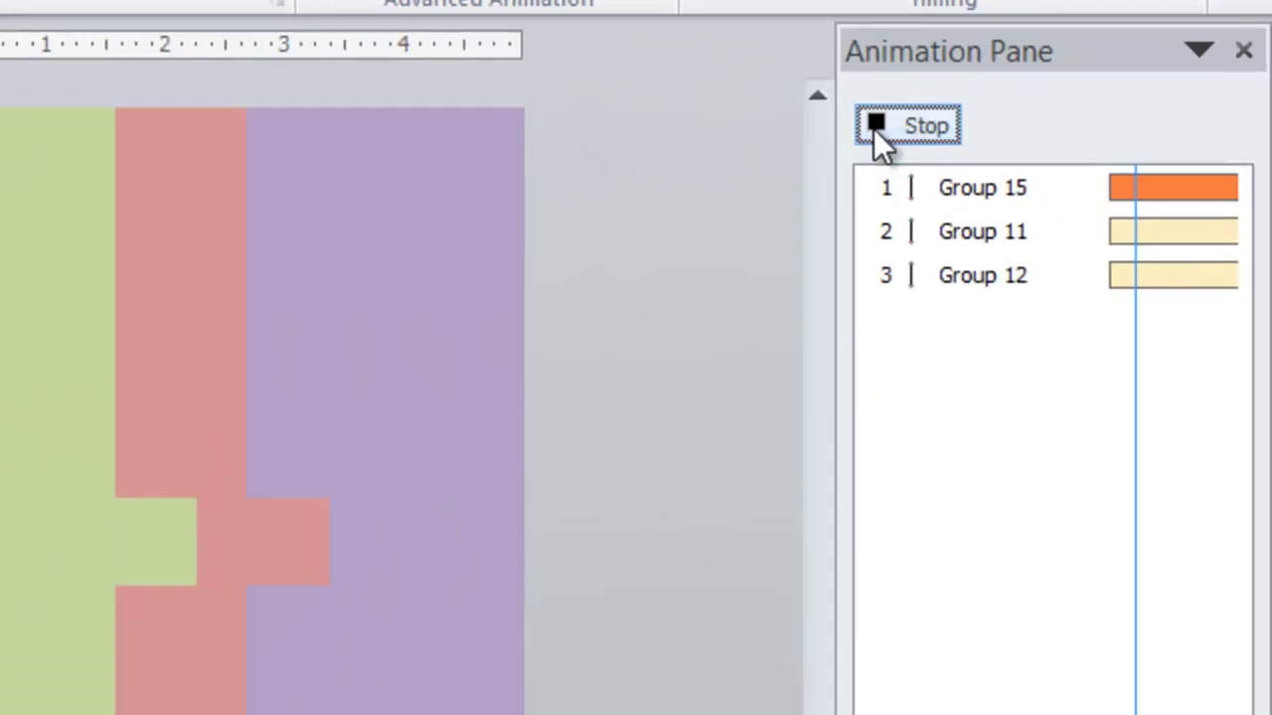